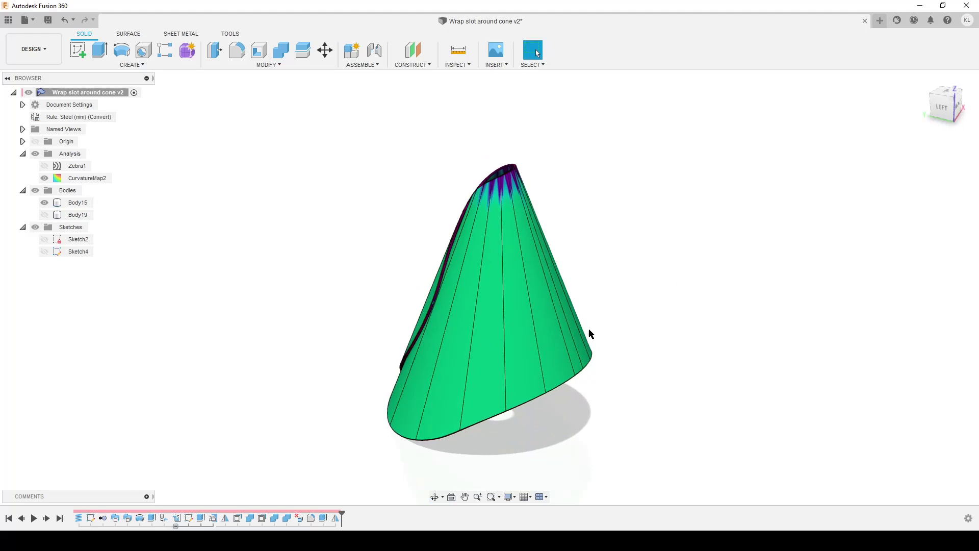
# - Examine the wrapped cone body from several sides and compare it with the flat slot body, Body19
pyautogui.keyDown('shift'); pyautogui.moveTo(644, 369); pyautogui.dragTo(698, 360, button='middle'); pyautogui.keyUp('shift')
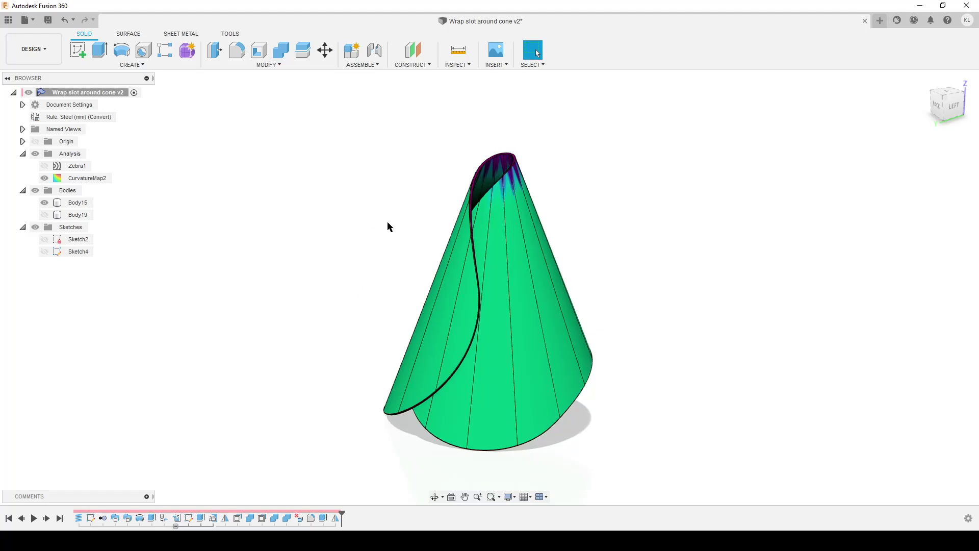
pyautogui.click(45, 214)
pyautogui.keyDown('shift'); pyautogui.moveTo(848, 337); pyautogui.dragTo(732, 334, button='middle'); pyautogui.keyUp('shift')
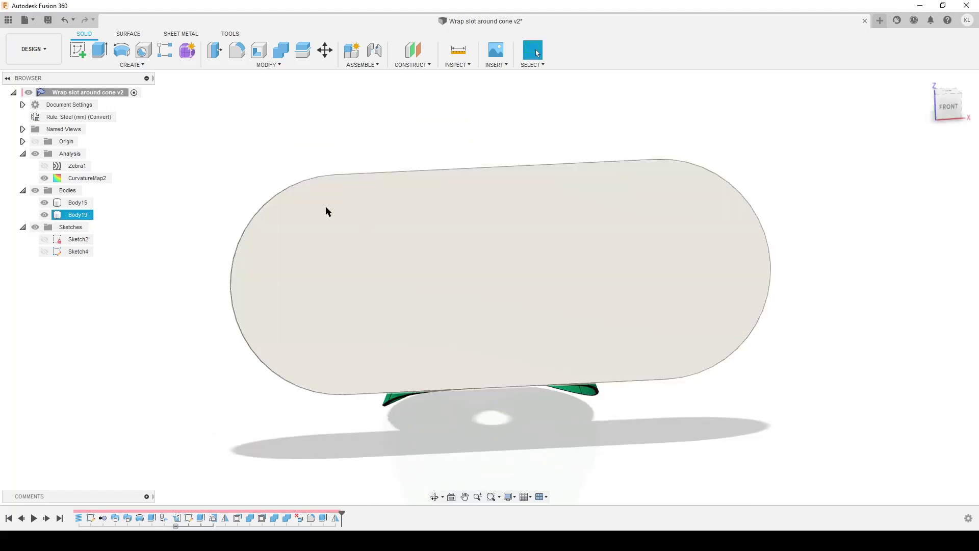
pyautogui.keyDown('shift'); pyautogui.moveTo(338, 295); pyautogui.dragTo(376, 152, button='middle'); pyautogui.keyUp('shift')
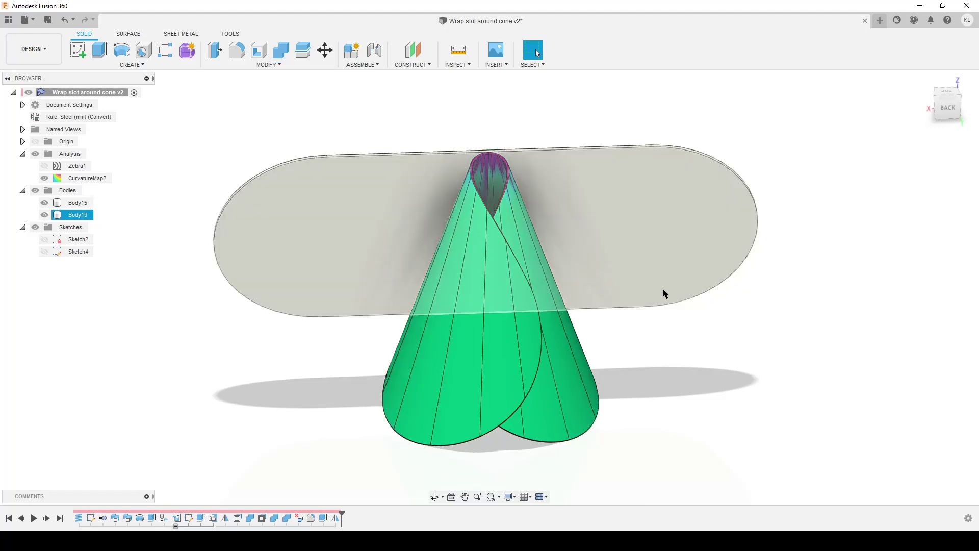
pyautogui.keyDown('shift'); pyautogui.moveTo(663, 294); pyautogui.dragTo(693, 377, button='middle'); pyautogui.keyUp('shift')
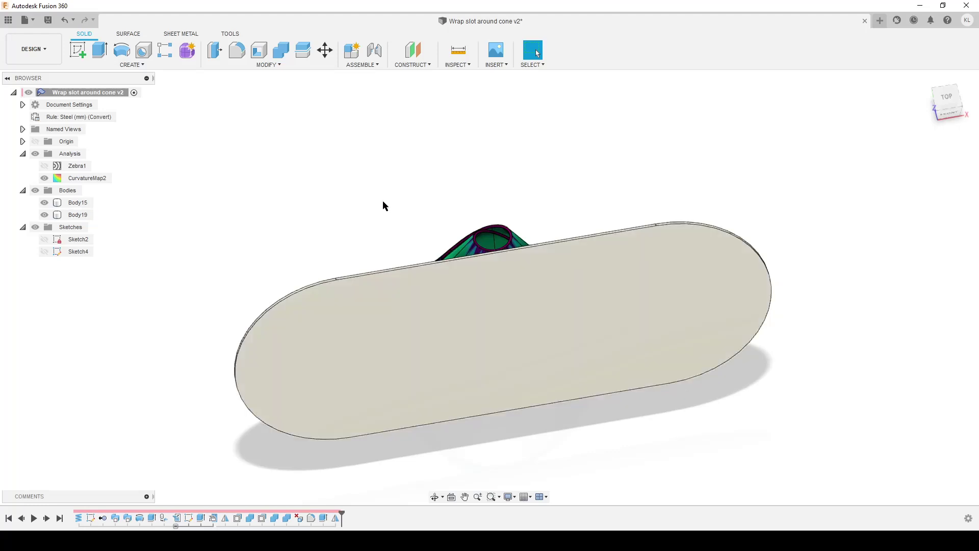
pyautogui.keyDown('shift'); pyautogui.moveTo(384, 205); pyautogui.dragTo(204, 327, button='middle'); pyautogui.keyUp('shift')
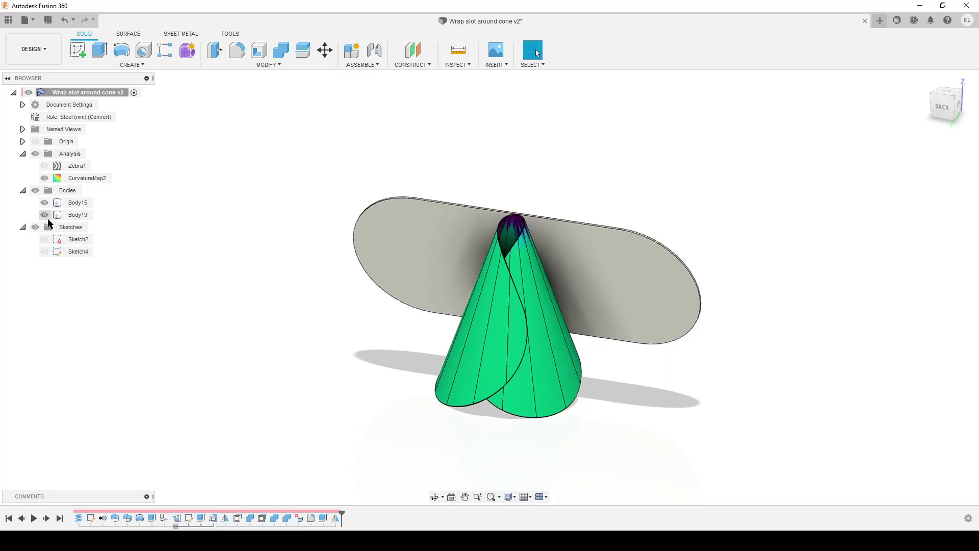
pyautogui.click(49, 218)
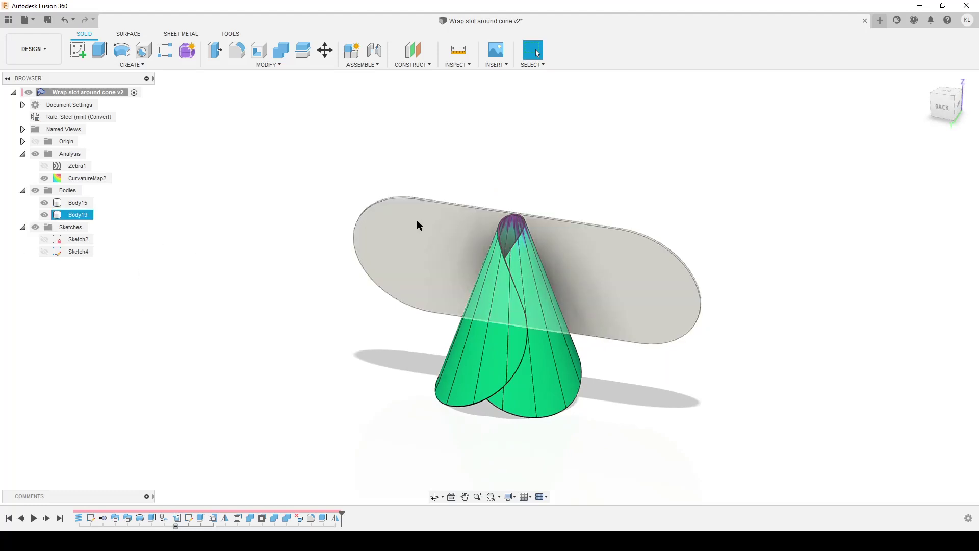
pyautogui.click(44, 214)
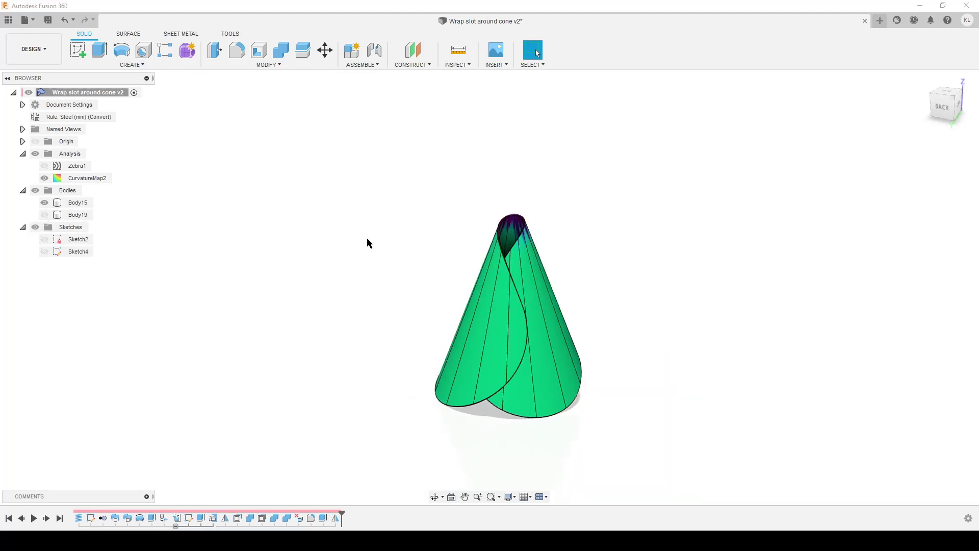
pyautogui.scroll(3, 658, 271)
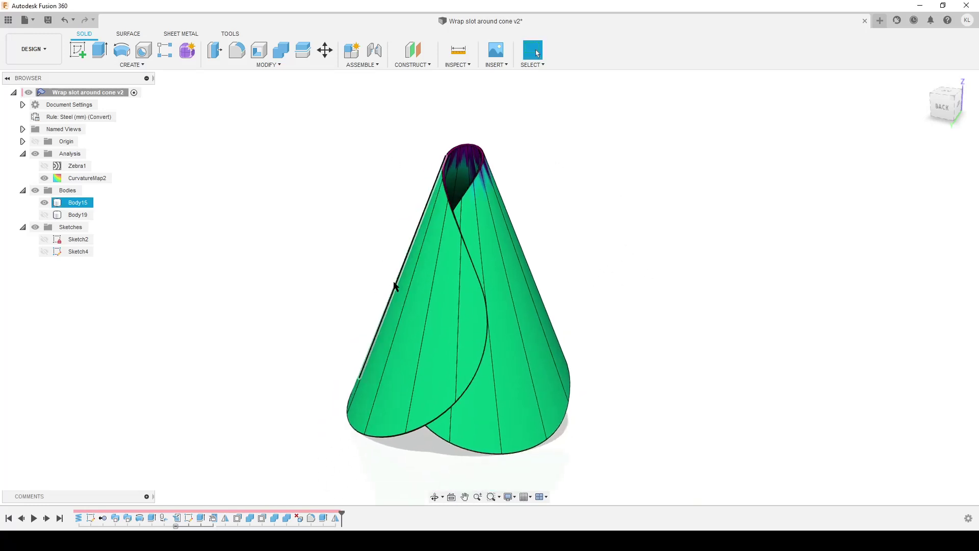
# - Start a new design, create an internal component named Wrap in it, and expand the component's contents
pyautogui.click(881, 21)
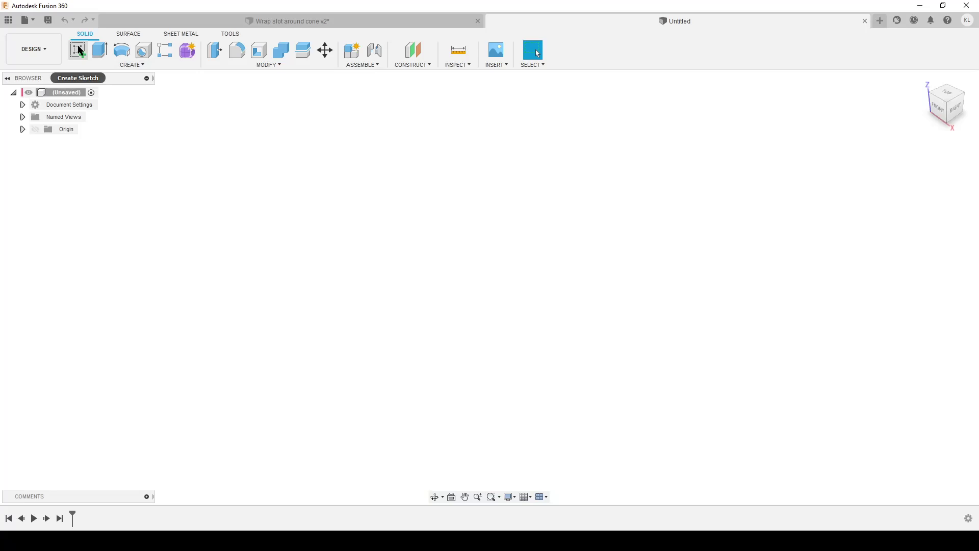
pyautogui.rightClick(73, 95)
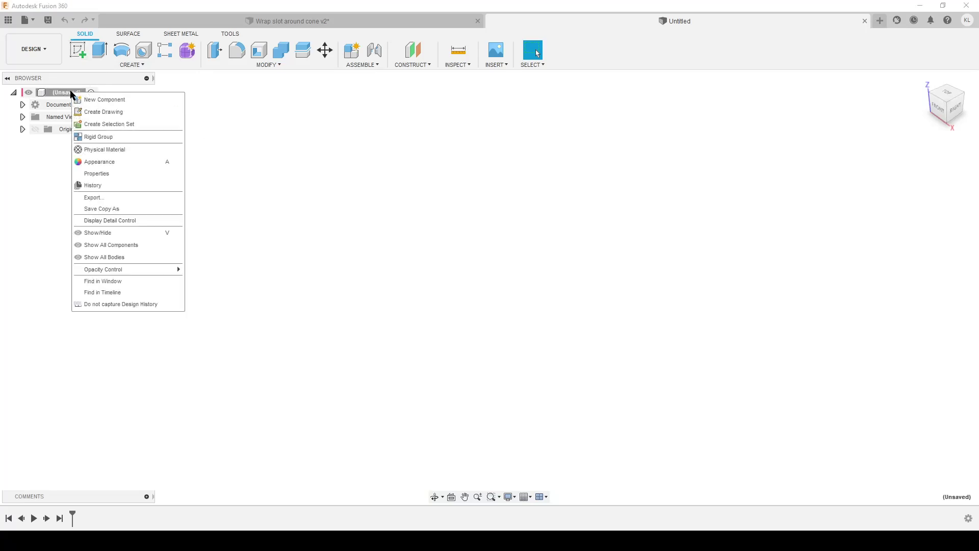
pyautogui.click(114, 99)
pyautogui.moveTo(862, 201); pyautogui.dragTo(826, 199)
pyautogui.write('Wra')
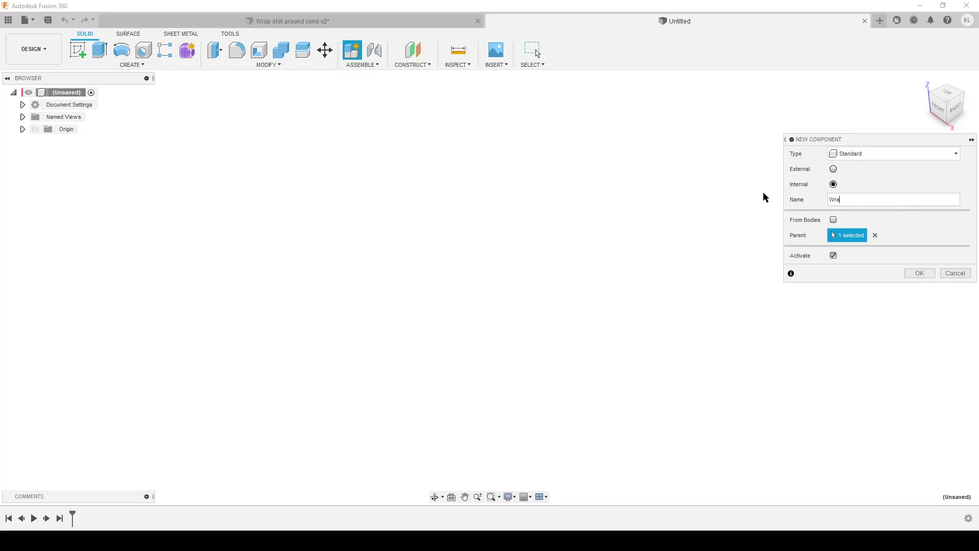
pyautogui.write('p')
pyautogui.press('Return')
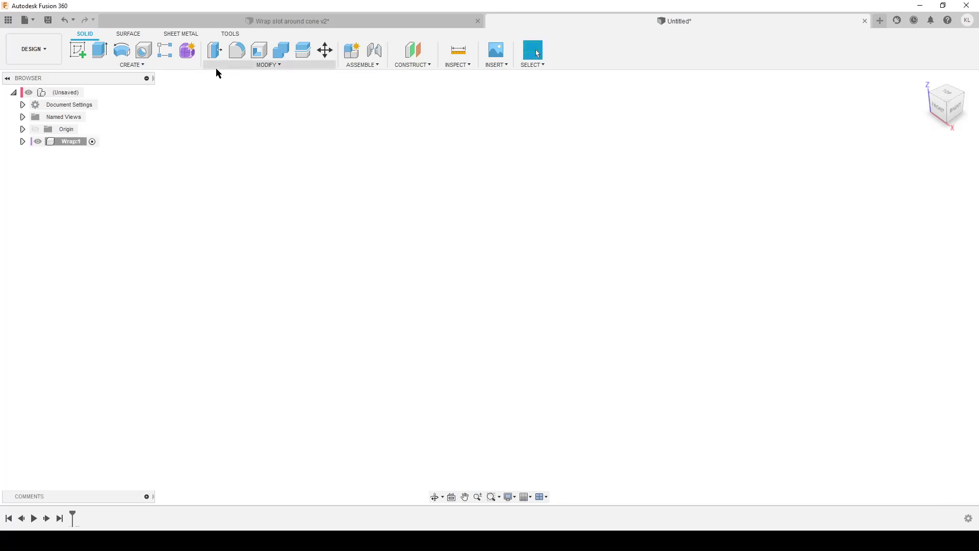
pyautogui.click(23, 142)
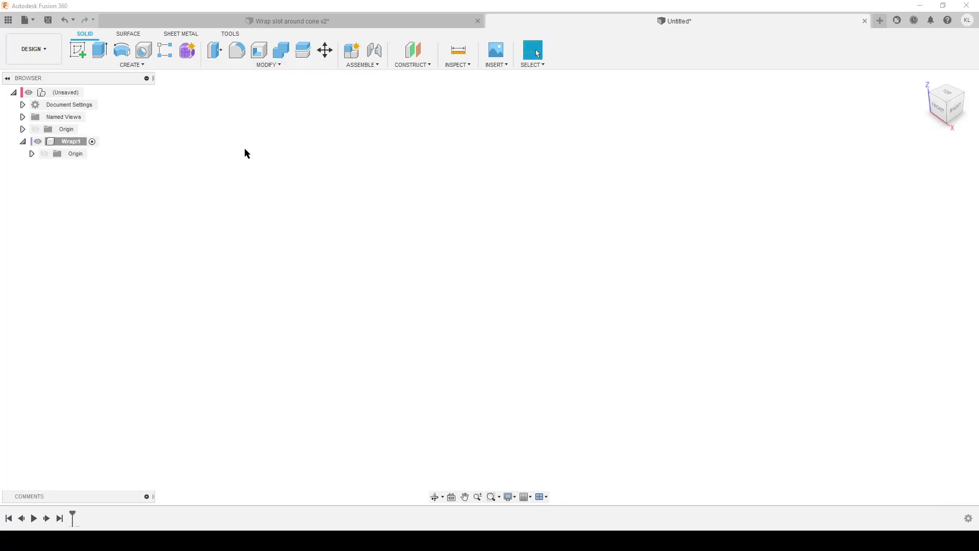
# - Start a spiral coil on the horizontal XY plane, centred on the origin, with a 150 mm base diameter
pyautogui.click(131, 66)
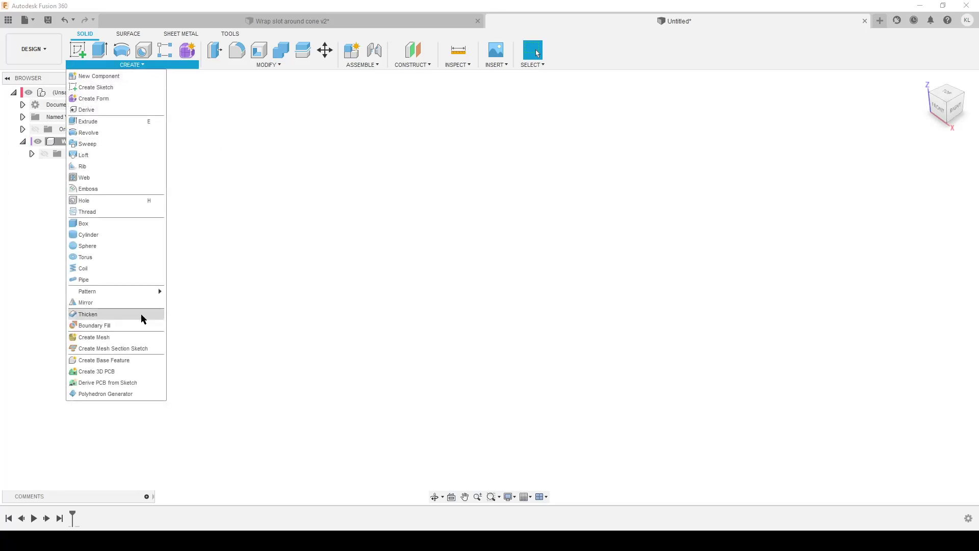
pyautogui.click(101, 268)
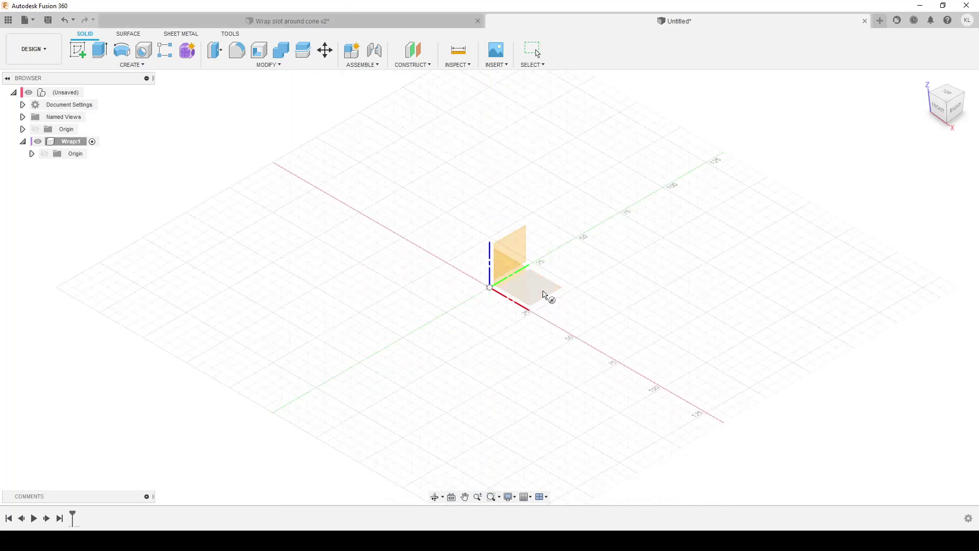
pyautogui.click(550, 294)
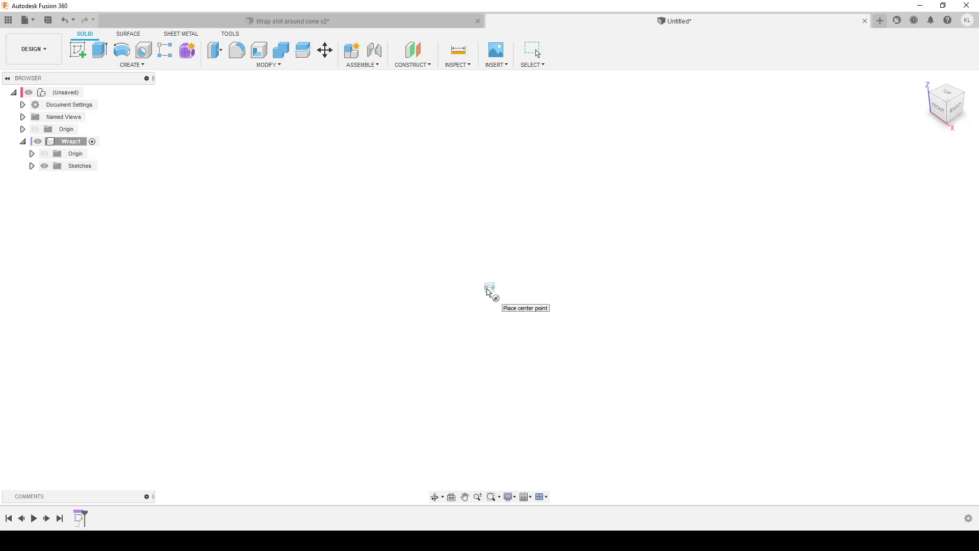
pyautogui.click(489, 289)
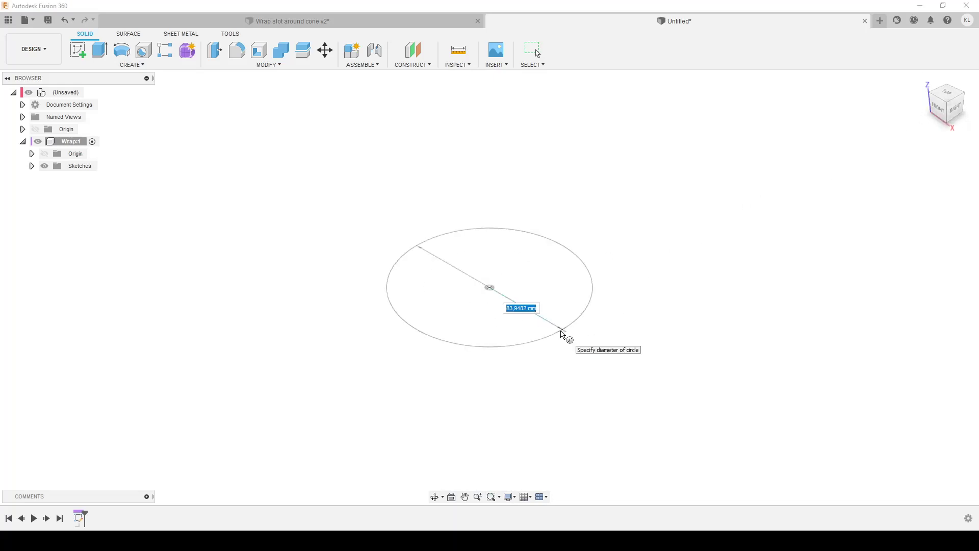
pyautogui.write('150')
pyautogui.press('Return')
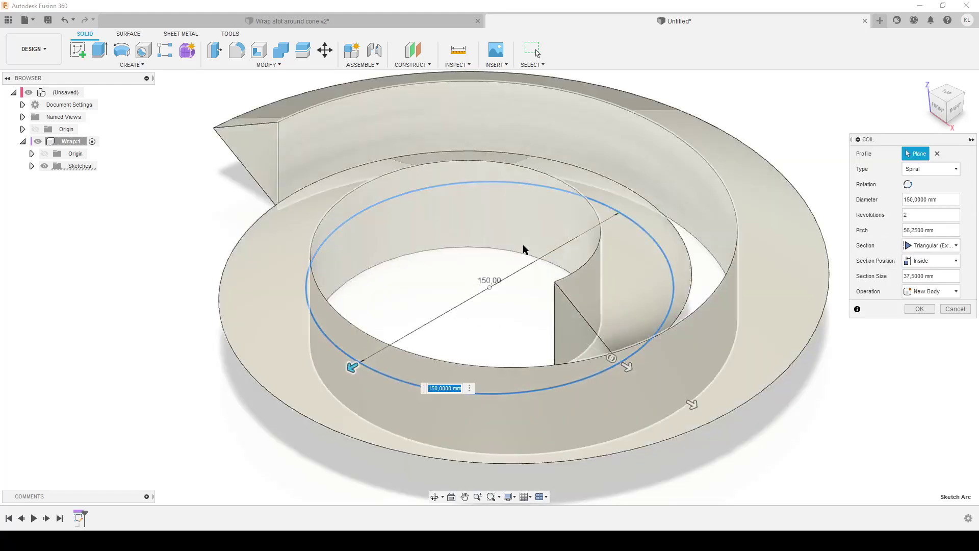
# - Set the coil's section size to 1 mm and create it as a new body
pyautogui.scroll(-3, 462, 346)
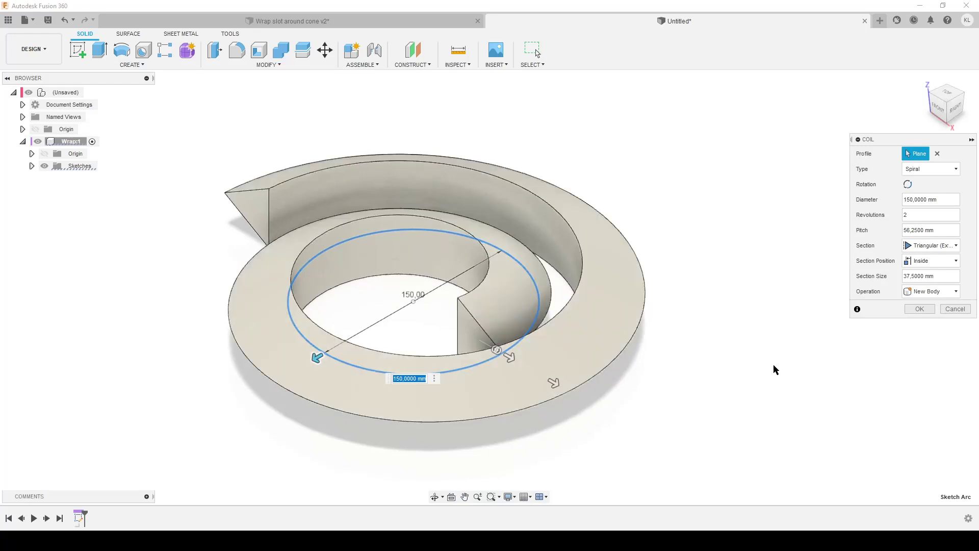
pyautogui.click(947, 278)
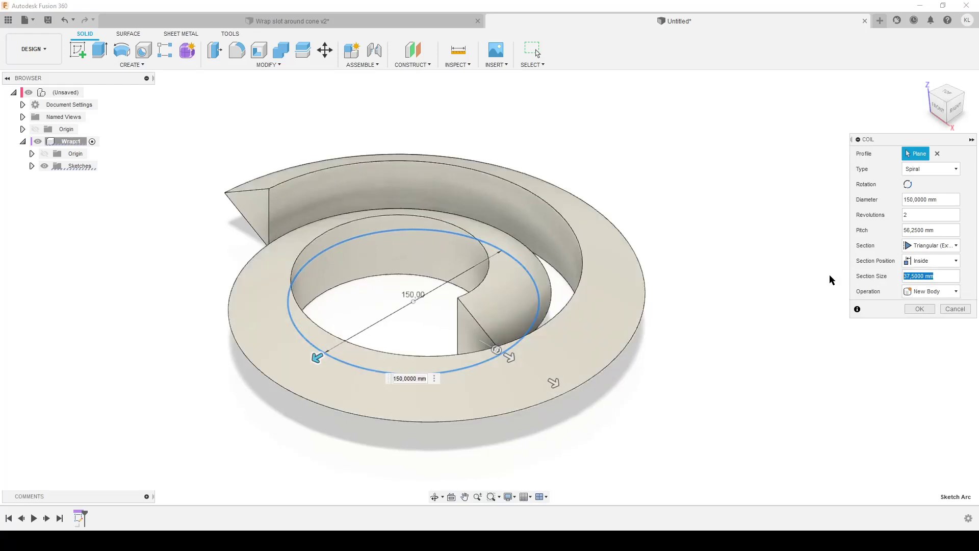
pyautogui.write('1')
pyautogui.press('Return')
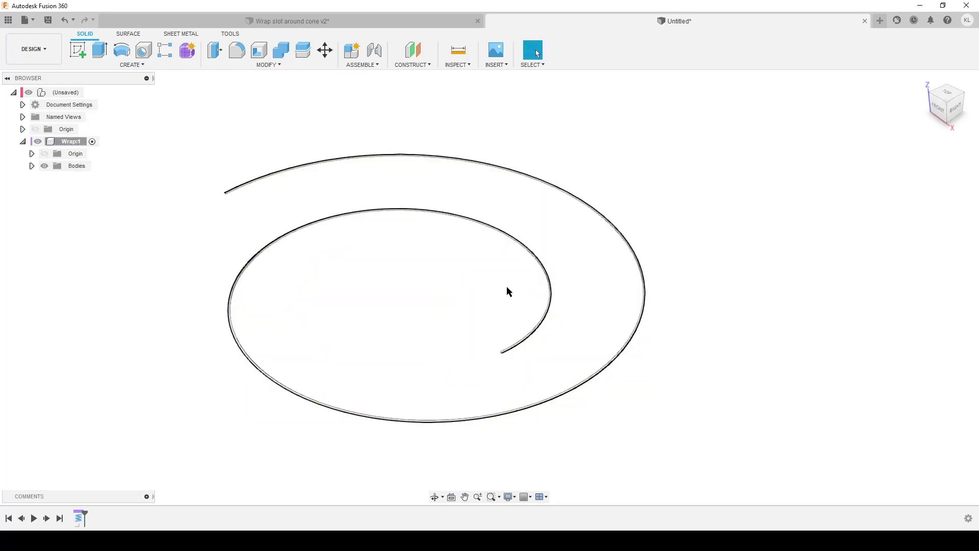
# - Edit the coil feature to use a pitch of 1.2 mm, keeping the Triangular (External) section
pyautogui.doubleClick(80, 518)
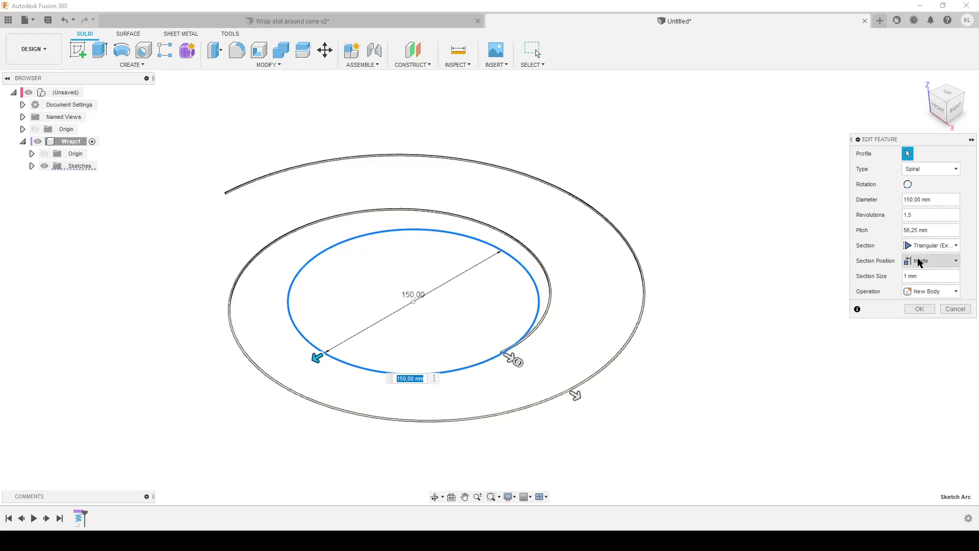
pyautogui.click(947, 247)
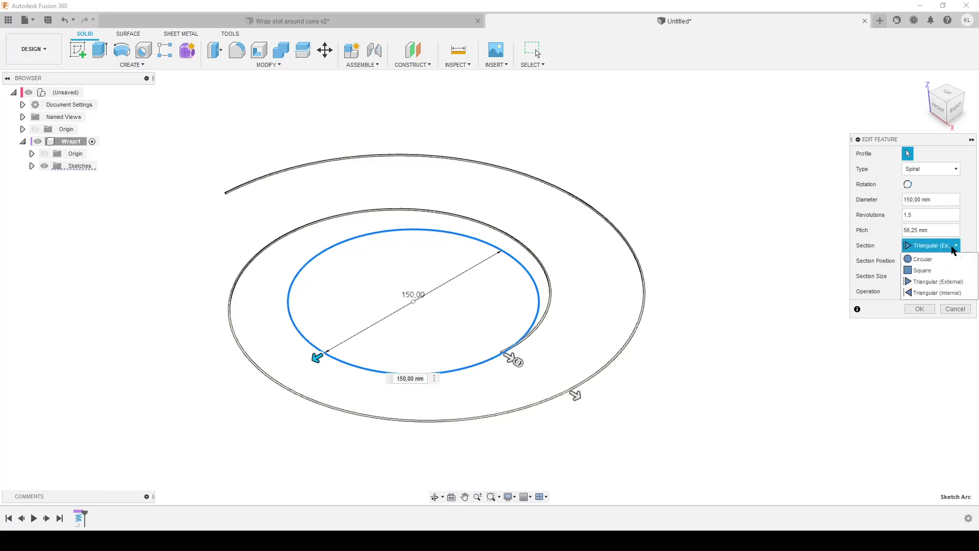
pyautogui.click(945, 282)
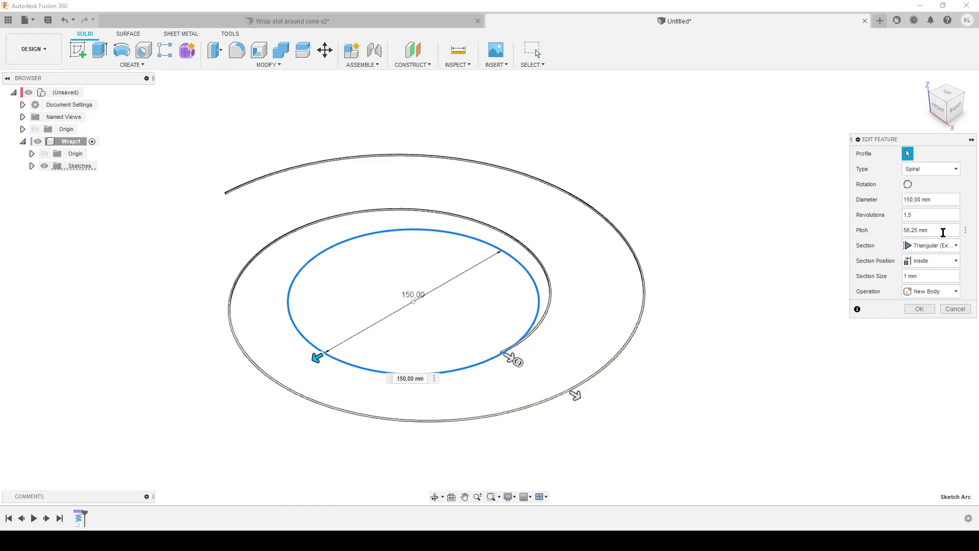
pyautogui.moveTo(944, 233); pyautogui.dragTo(890, 230)
pyautogui.write('1,2')
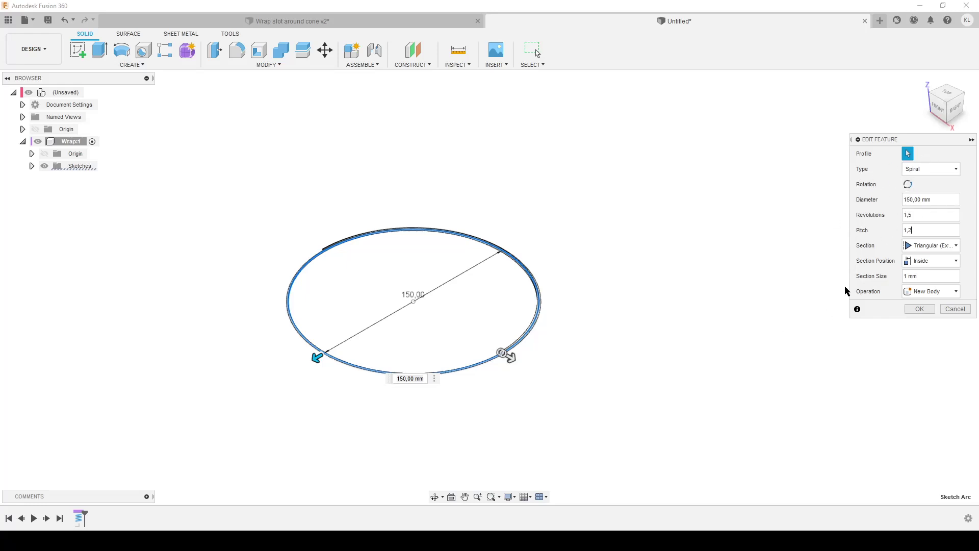
pyautogui.keyDown('shift'); pyautogui.moveTo(408, 414); pyautogui.dragTo(618, 366, button='middle'); pyautogui.keyUp('shift')
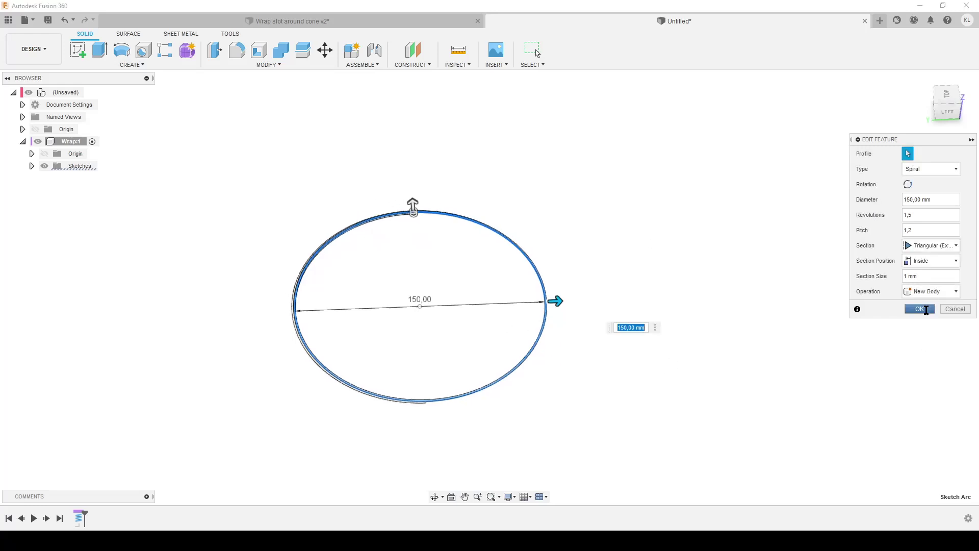
pyautogui.click(919, 308)
# - Create a sketch on the vertical YZ plane through the centre of the coil
pyautogui.scroll(3, 445, 354)
pyautogui.keyDown('shift'); pyautogui.moveTo(449, 368); pyautogui.dragTo(616, 372, button='middle'); pyautogui.keyUp('shift')
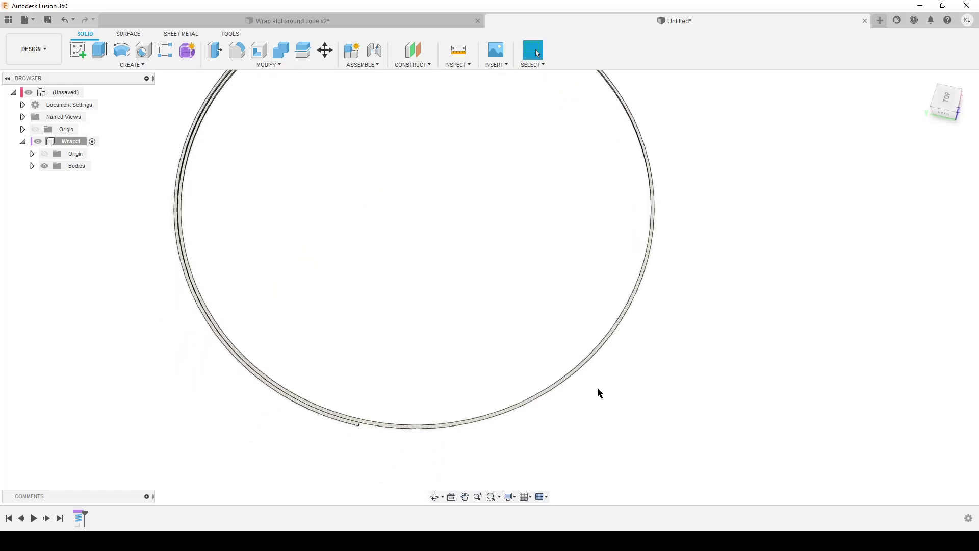
pyautogui.scroll(-3, 594, 408)
pyautogui.keyDown('shift'); pyautogui.moveTo(593, 417); pyautogui.dragTo(606, 385, button='middle'); pyautogui.keyUp('shift')
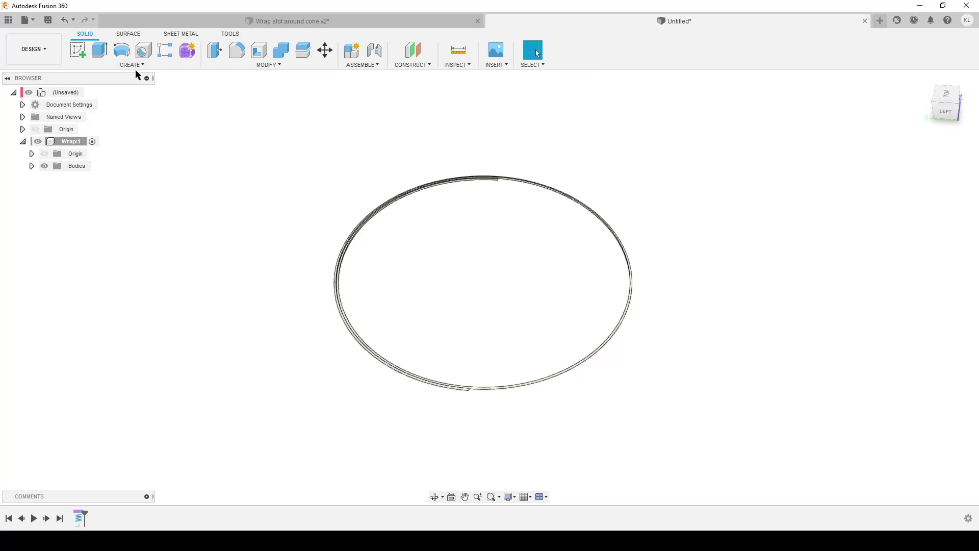
pyautogui.click(80, 51)
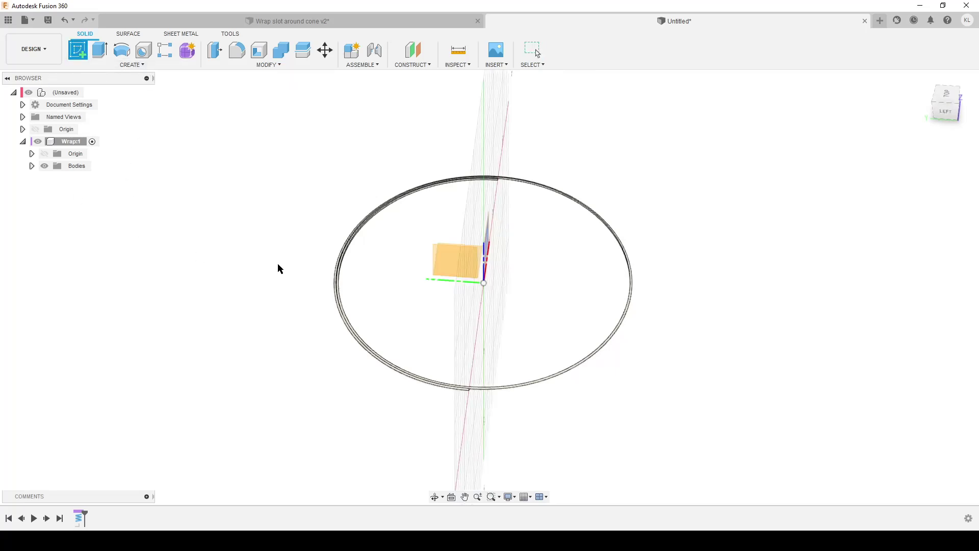
pyautogui.click(456, 258)
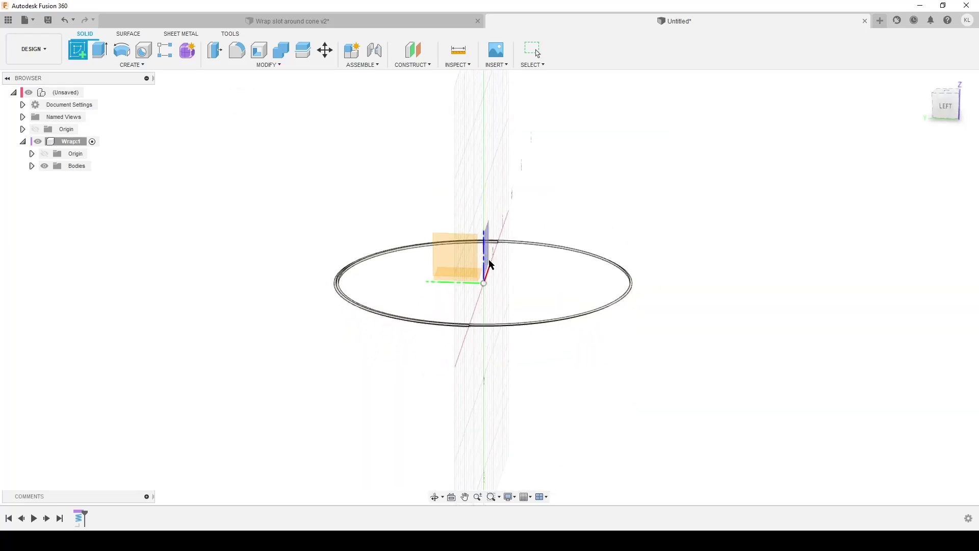
pyautogui.click(457, 249)
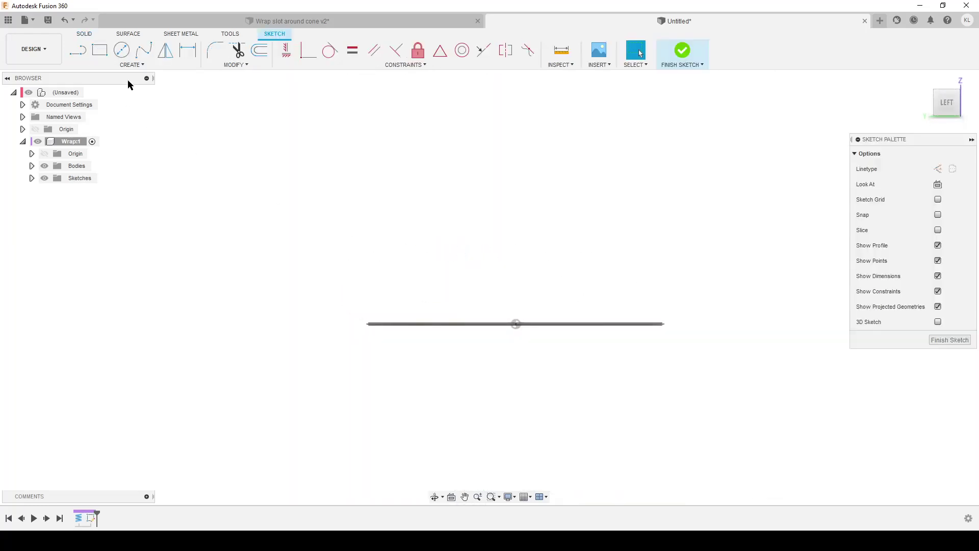
# - Include the coil's outer spiral edge in the sketch as 3D geometry
pyautogui.click(131, 64)
pyautogui.moveTo(117, 248)
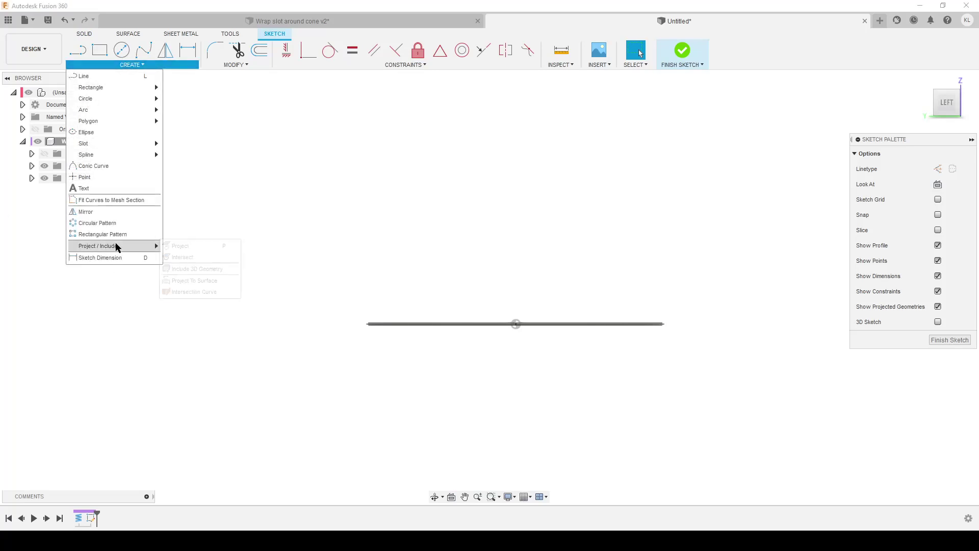
pyautogui.click(204, 269)
pyautogui.scroll(3, 652, 376)
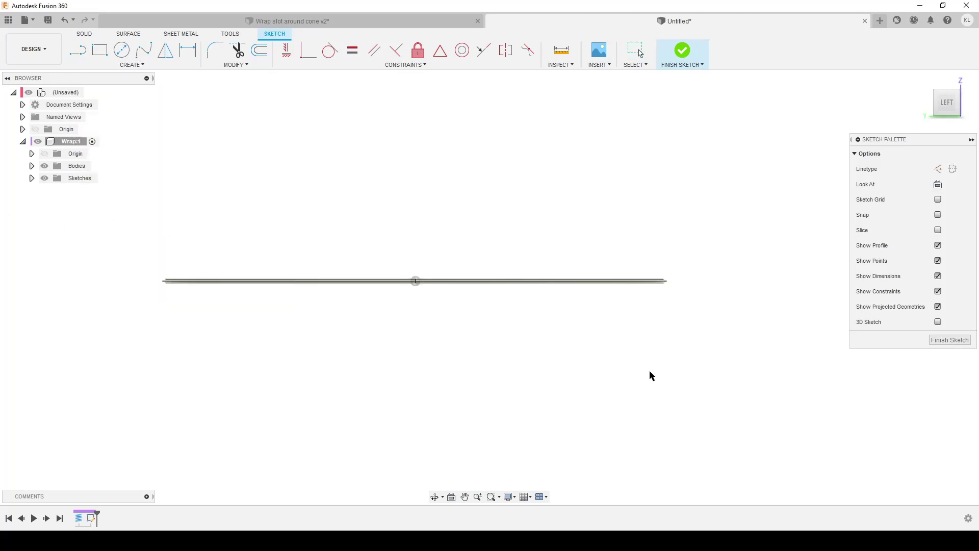
pyautogui.keyDown('shift'); pyautogui.moveTo(651, 376); pyautogui.dragTo(504, 401, button='middle'); pyautogui.keyUp('shift')
pyautogui.scroll(5, 507, 377)
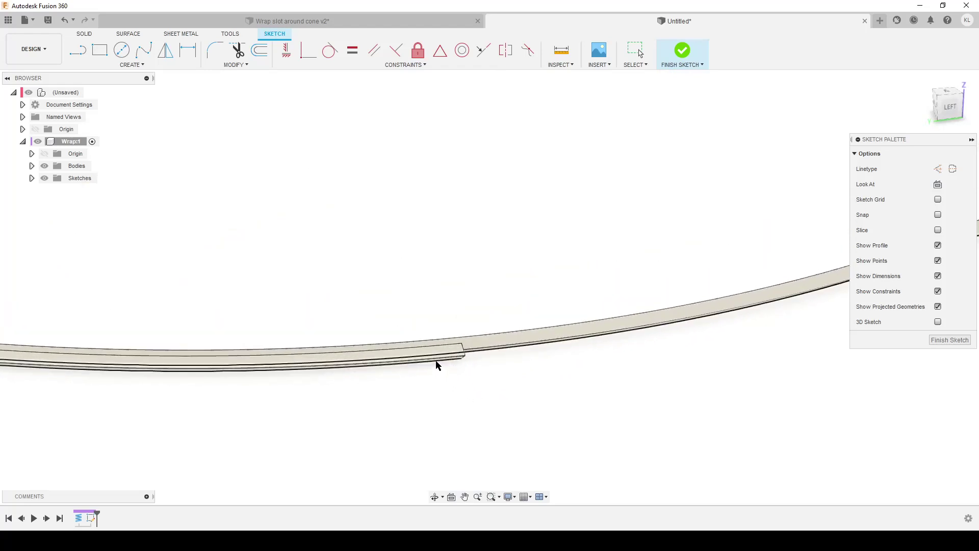
pyautogui.click(439, 365)
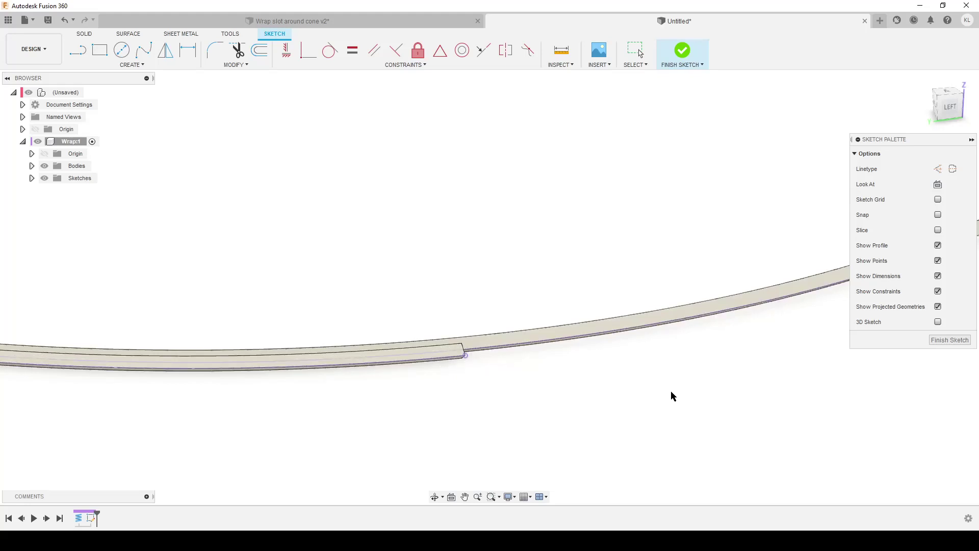
# - Intersect the coil's outer spiral edge with the sketch plane to create projected points where it crosses
pyautogui.write('s')
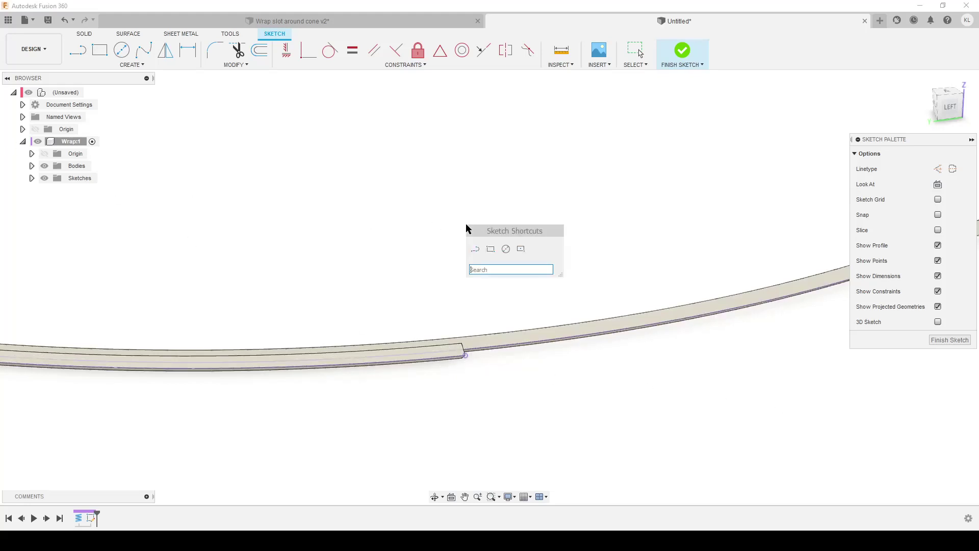
pyautogui.write('inter')
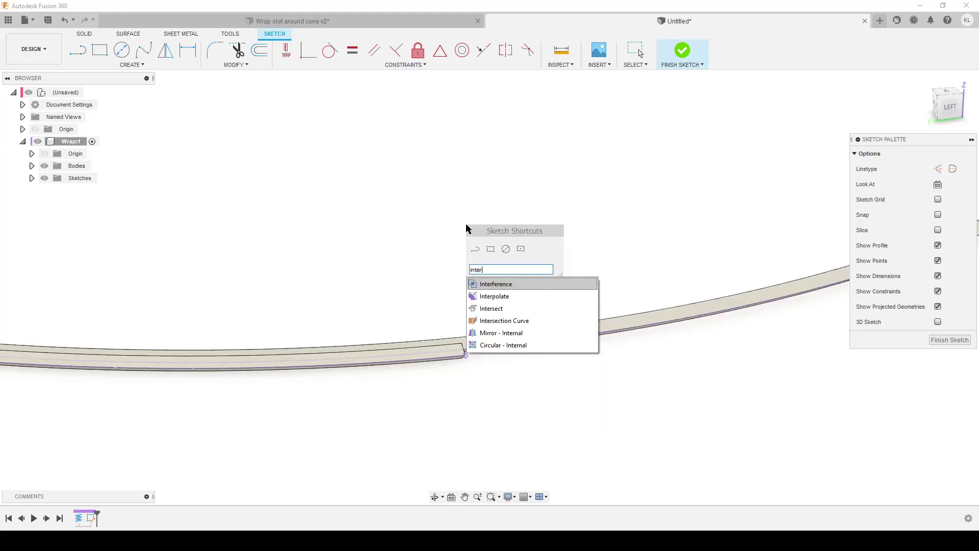
pyautogui.click(500, 307)
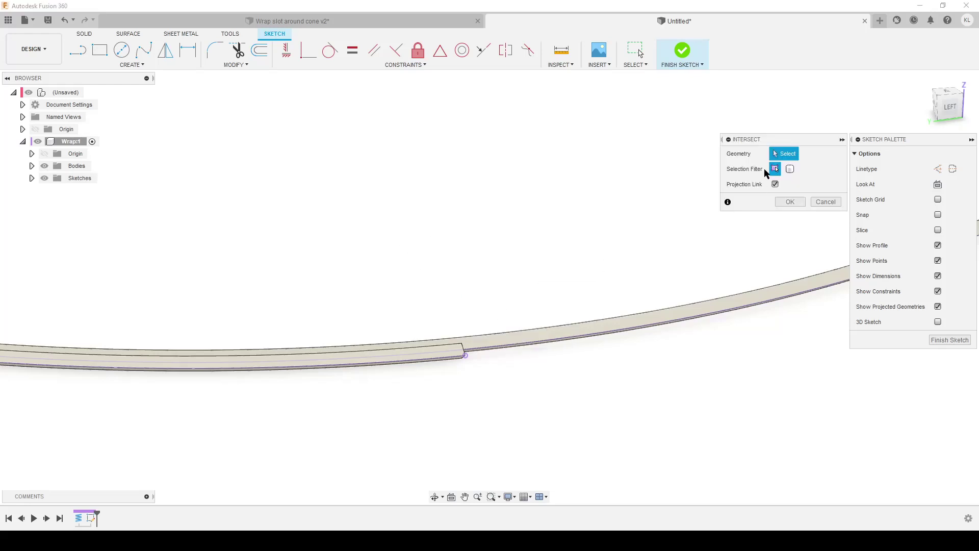
pyautogui.moveTo(580, 375)
pyautogui.keyDown('shift'); pyautogui.mouseDown(button='middle')
pyautogui.moveTo(584, 406)
pyautogui.moveTo(418, 342)
pyautogui.moveTo(406, 317)
pyautogui.mouseUp(button='middle'); pyautogui.keyUp('shift')
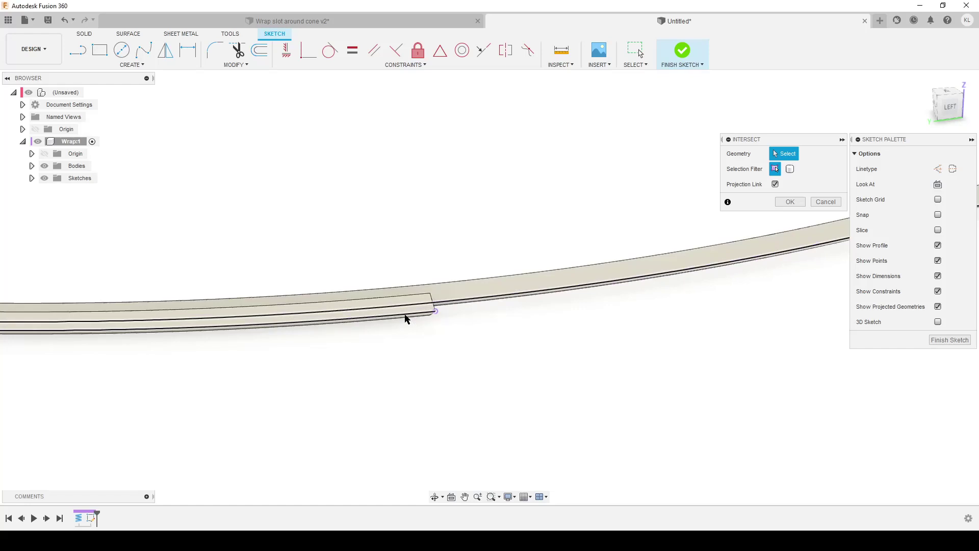
pyautogui.click(406, 319)
pyautogui.click(799, 203)
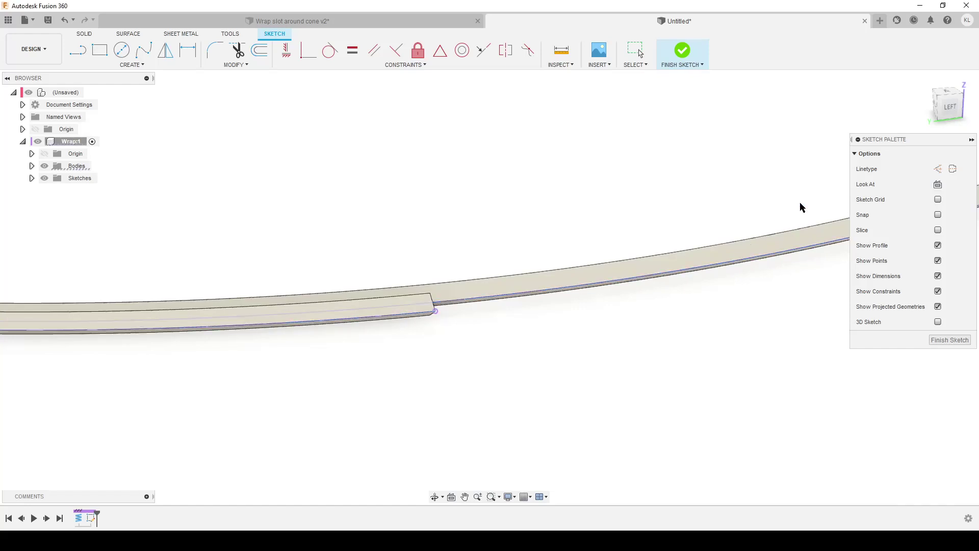
# - Hide the coil body Body1 and delete the two adjacent intersection points on the side where the spiral overlaps itself
pyautogui.click(31, 166)
pyautogui.click(32, 191)
pyautogui.click(54, 178)
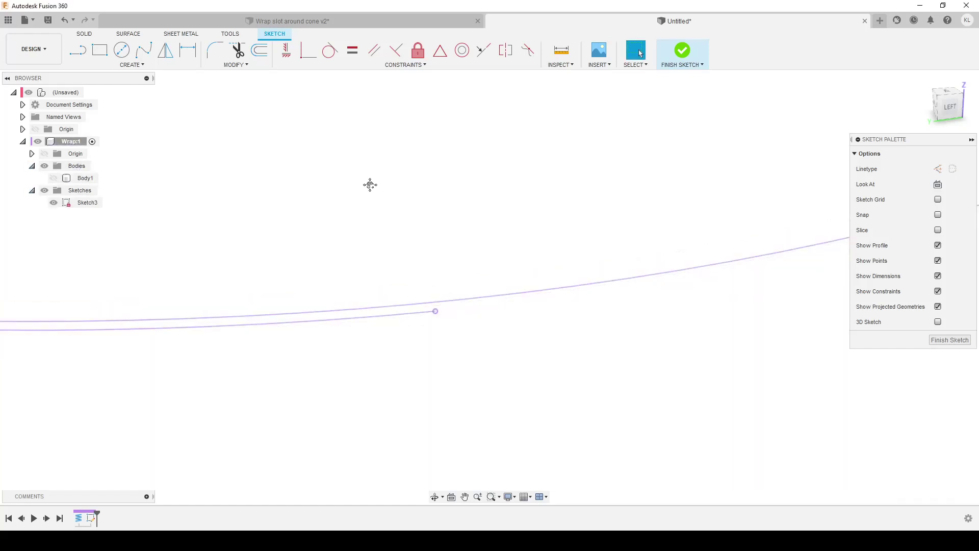
pyautogui.moveTo(371, 185)
pyautogui.keyDown('shift'); pyautogui.mouseDown(button='middle')
pyautogui.moveTo(376, 249)
pyautogui.moveTo(396, 235)
pyautogui.moveTo(524, 269)
pyautogui.mouseUp(button='middle'); pyautogui.keyUp('shift')
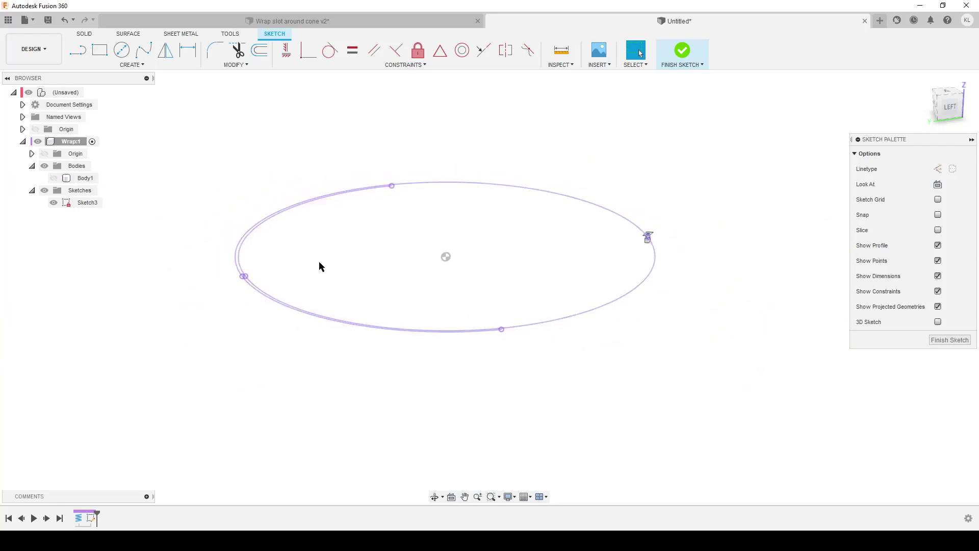
pyautogui.click(245, 275)
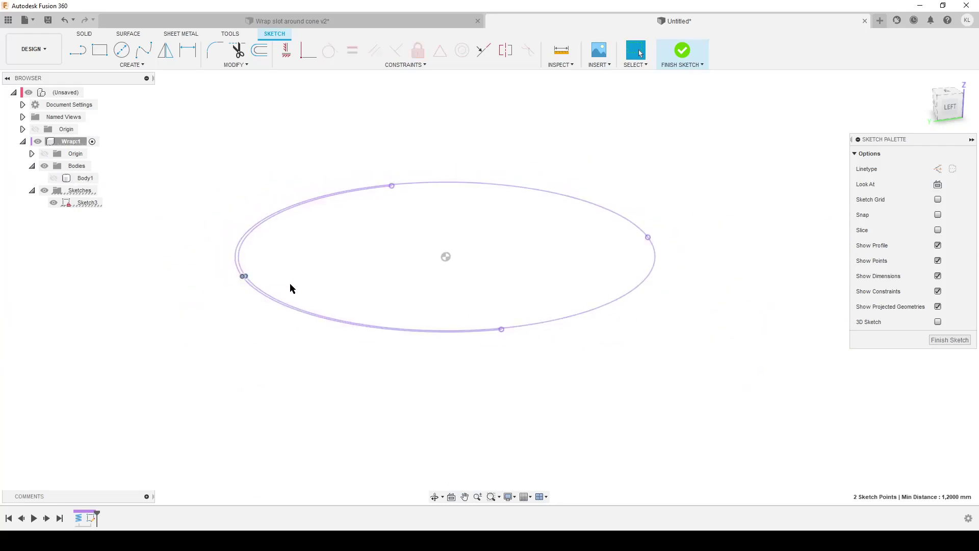
pyautogui.press('Delete')
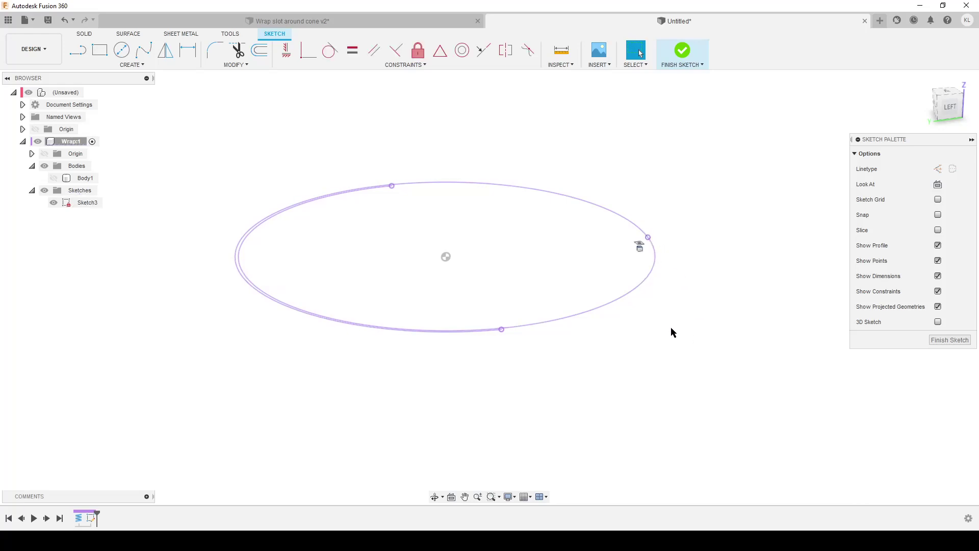
# - Sketch a 1 mm thick three-point rectangle from the remaining intersection point, sloping steeply up towards the centre, and place its dimension clear of the geometry
pyautogui.moveTo(671, 332)
pyautogui.keyDown('shift'); pyautogui.mouseDown(button='middle')
pyautogui.moveTo(643, 398)
pyautogui.moveTo(626, 391)
pyautogui.mouseUp(button='middle'); pyautogui.keyUp('shift')
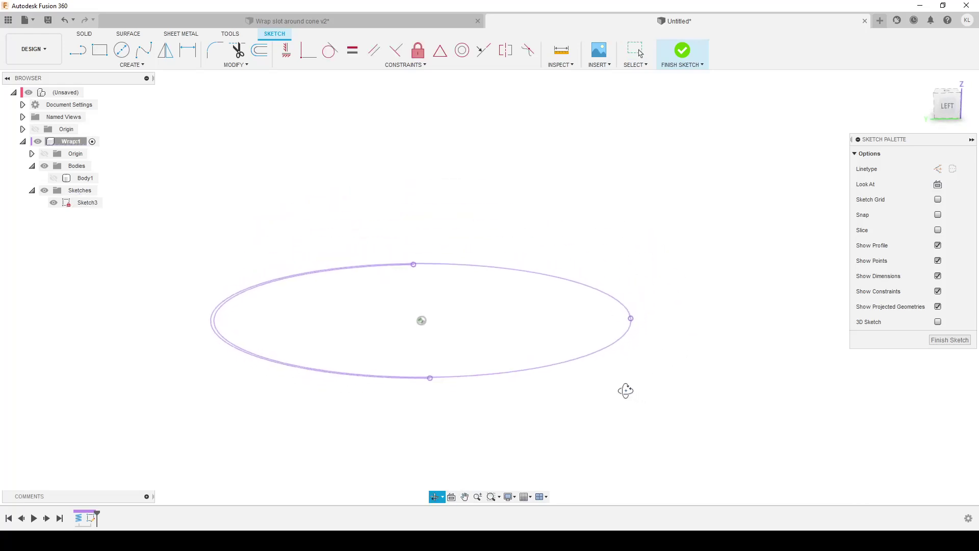
pyautogui.click(938, 185)
pyautogui.moveTo(552, 319); pyautogui.dragTo(501, 355, button='middle')
pyautogui.click(99, 50)
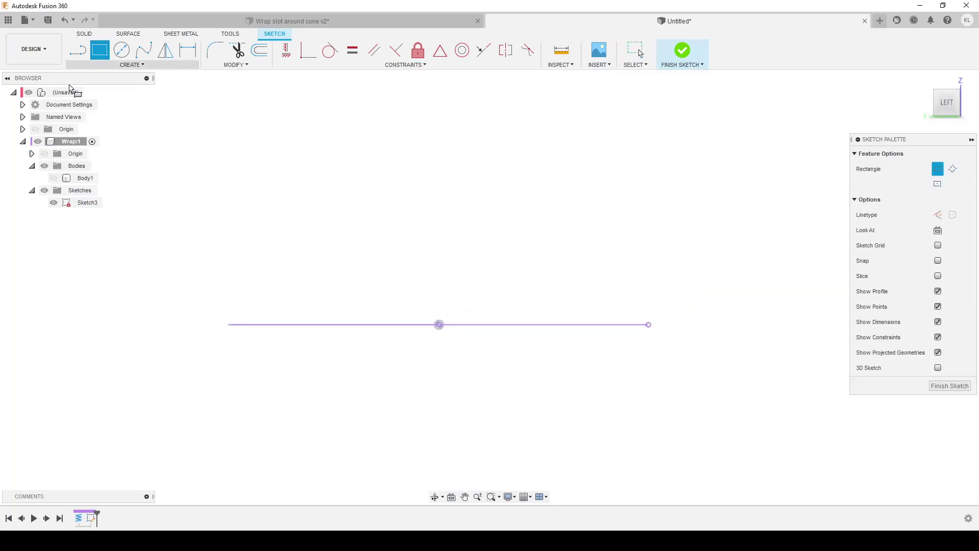
pyautogui.click(954, 169)
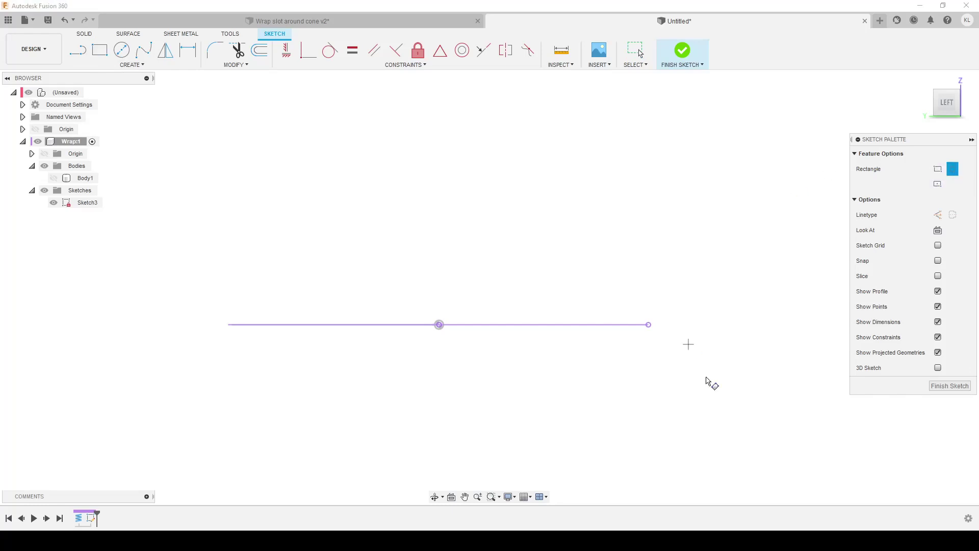
pyautogui.click(650, 326)
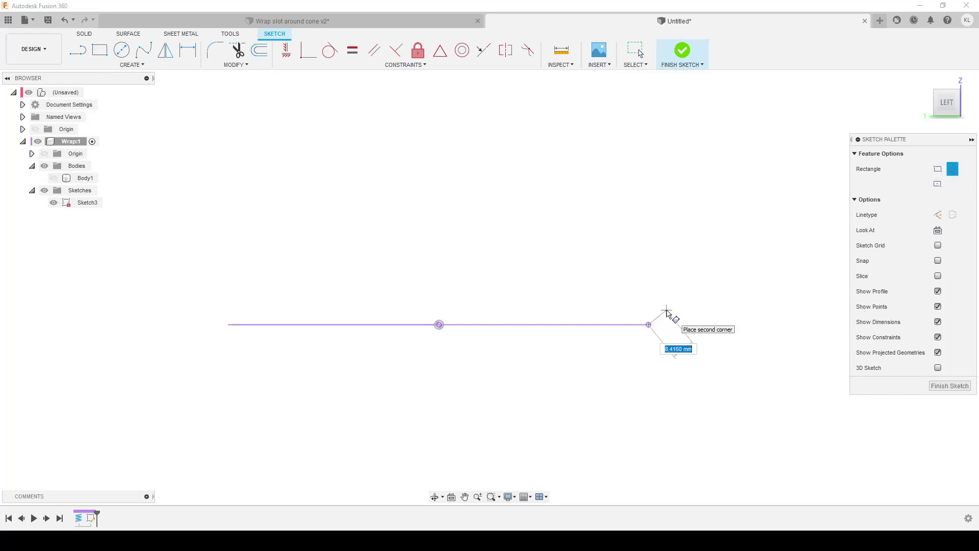
pyautogui.write('1')
pyautogui.press('Tab')
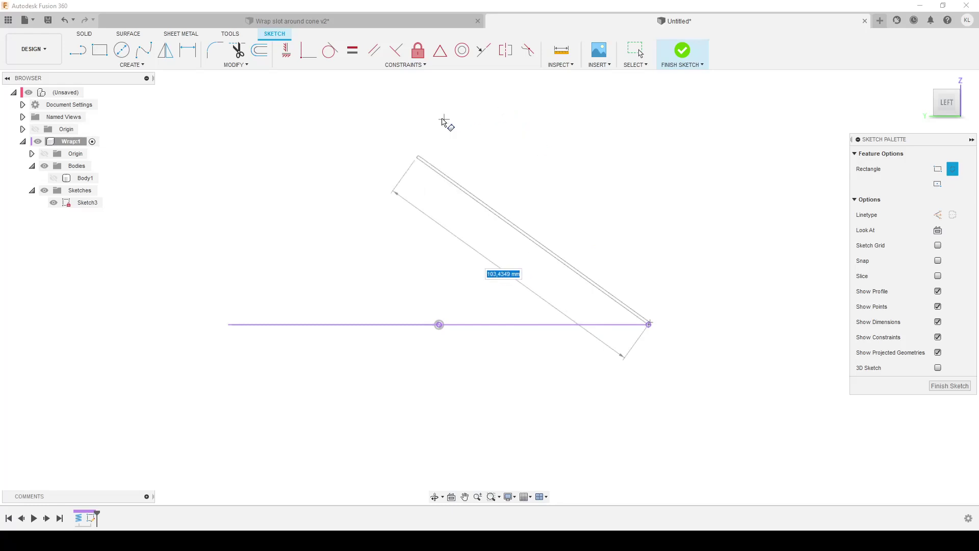
pyautogui.click(443, 119)
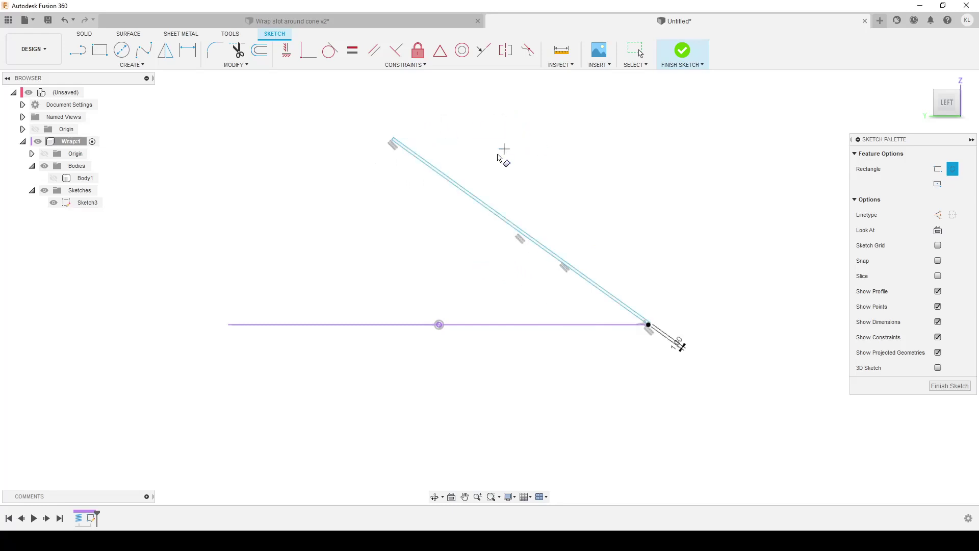
pyautogui.press('Escape')
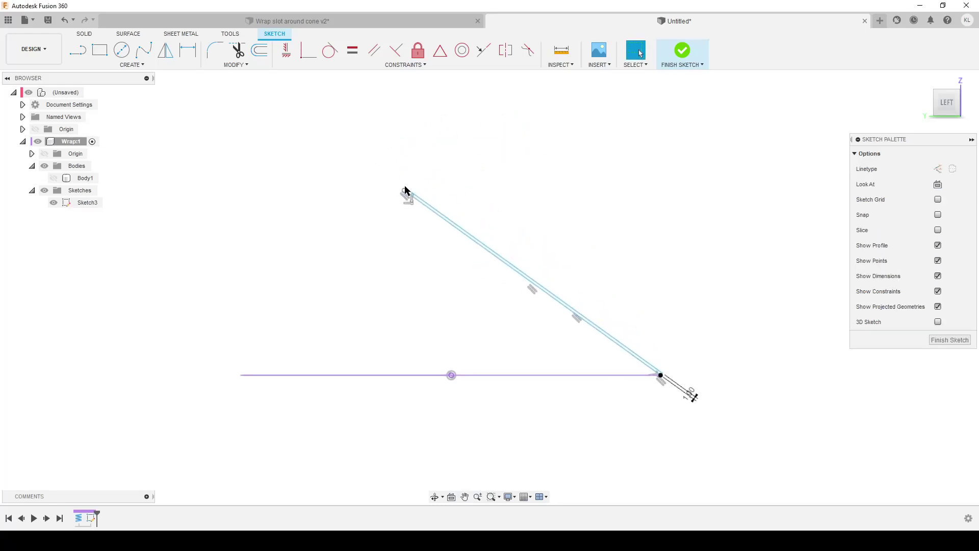
pyautogui.moveTo(407, 191); pyautogui.dragTo(492, 142)
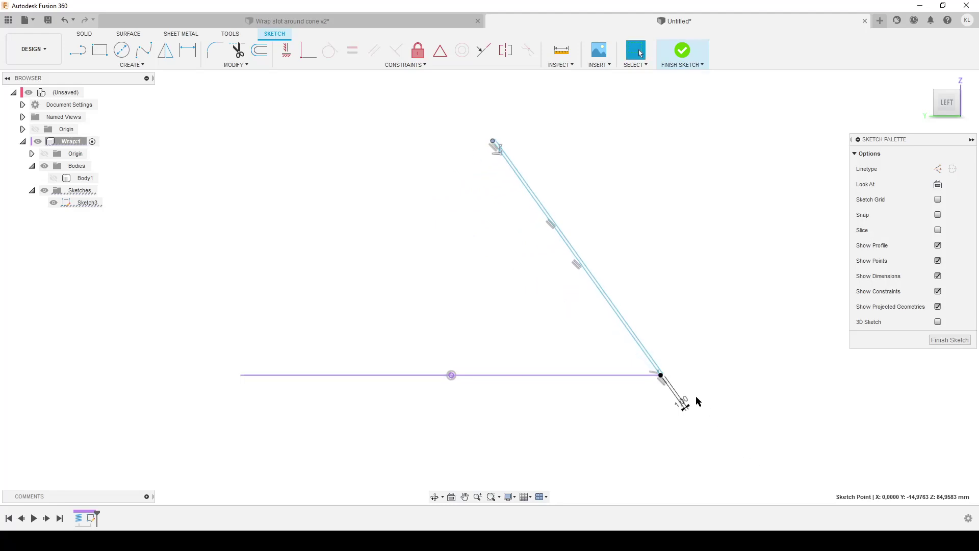
pyautogui.moveTo(689, 400); pyautogui.dragTo(687, 381)
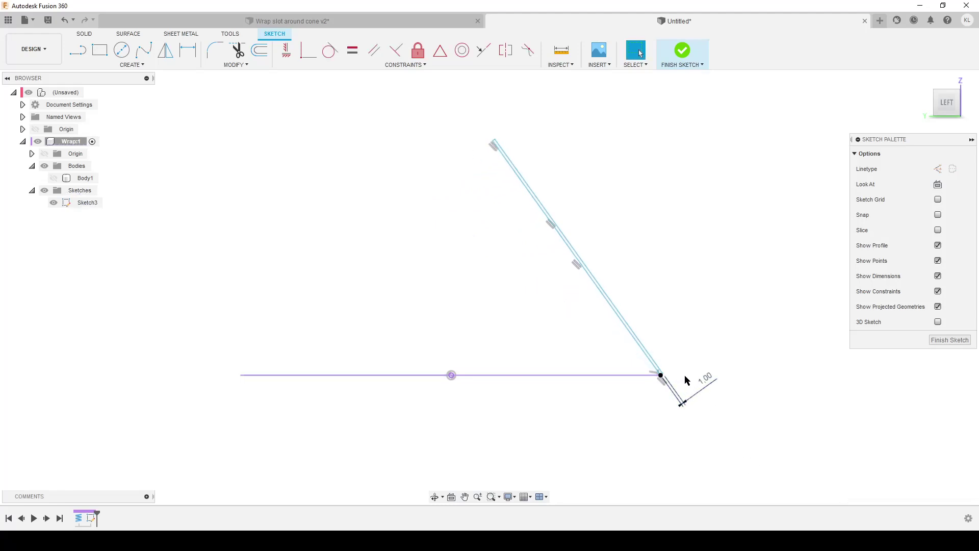
# - Draw a vertical centre line about 90.5 mm long upward from the sketch origin
pyautogui.press('l')
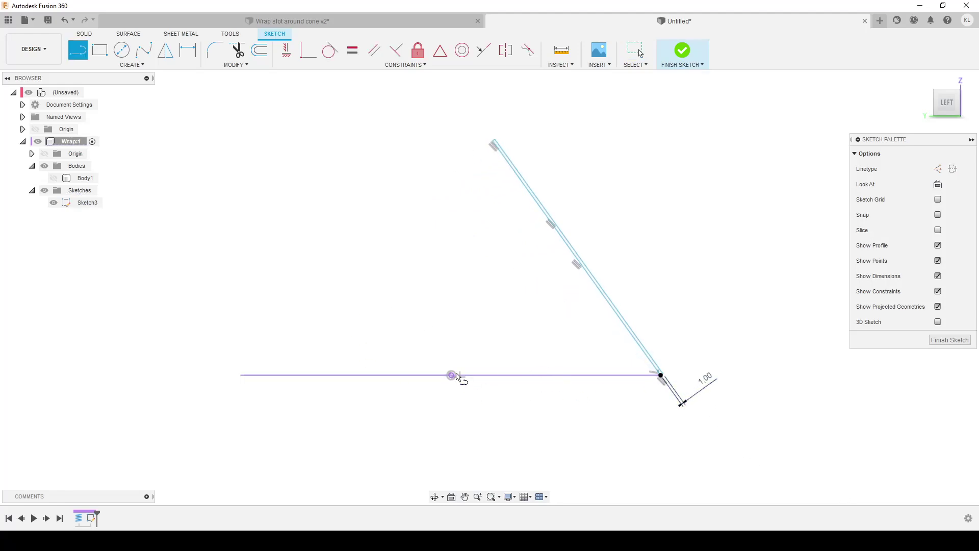
pyautogui.click(452, 376)
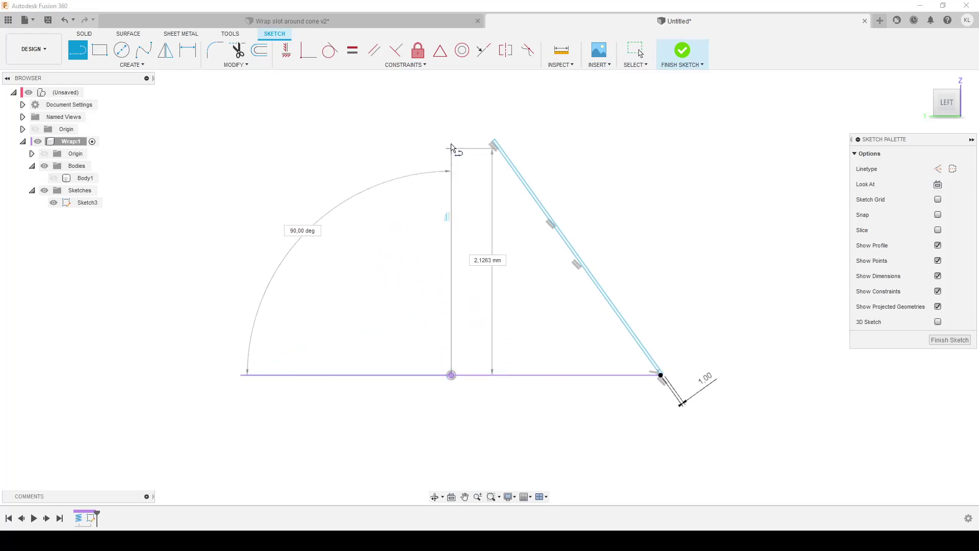
pyautogui.click(452, 126)
pyautogui.press('Escape')
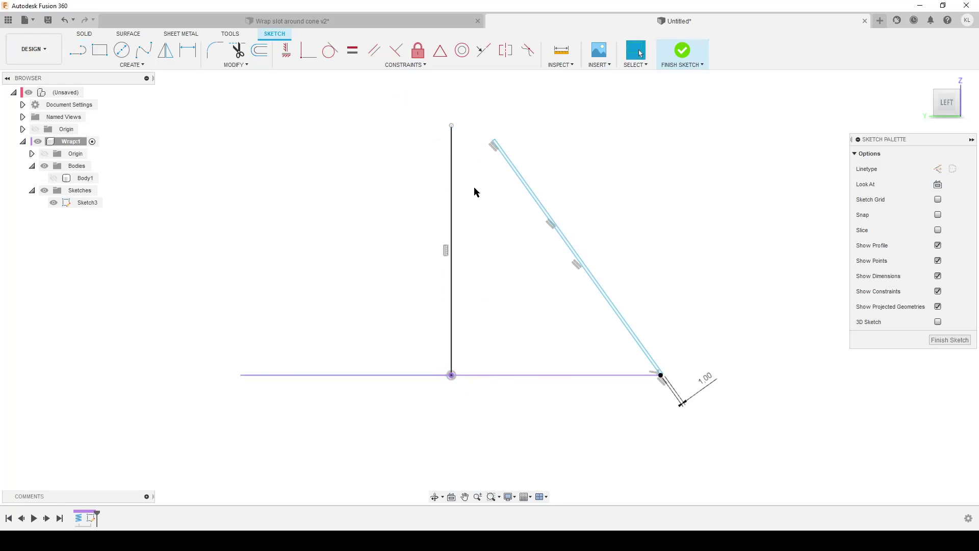
# - Constrain the upper end of the centre line horizontally level with the rectangle's upper inner corner
pyautogui.scroll(3, 473, 186)
pyautogui.moveTo(504, 142); pyautogui.dragTo(509, 272, button='middle')
pyautogui.scroll(-1, 509, 273)
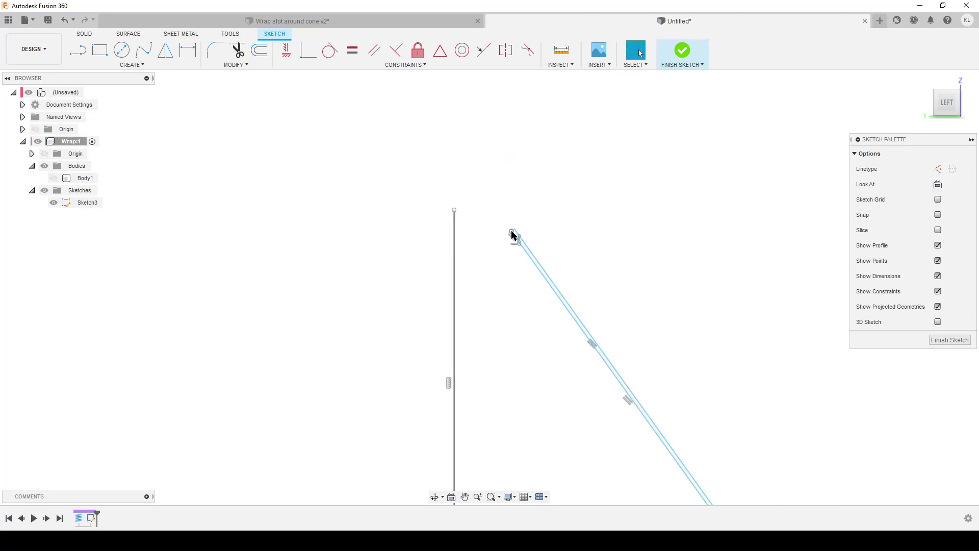
pyautogui.moveTo(513, 235)
pyautogui.mouseDown()
pyautogui.moveTo(514, 207)
pyautogui.moveTo(501, 205)
pyautogui.mouseUp()
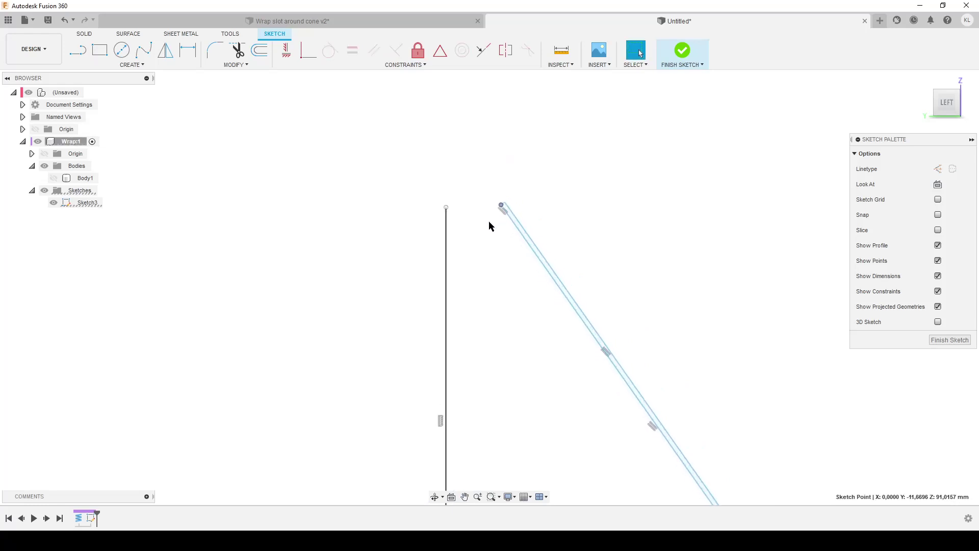
pyautogui.click(287, 50)
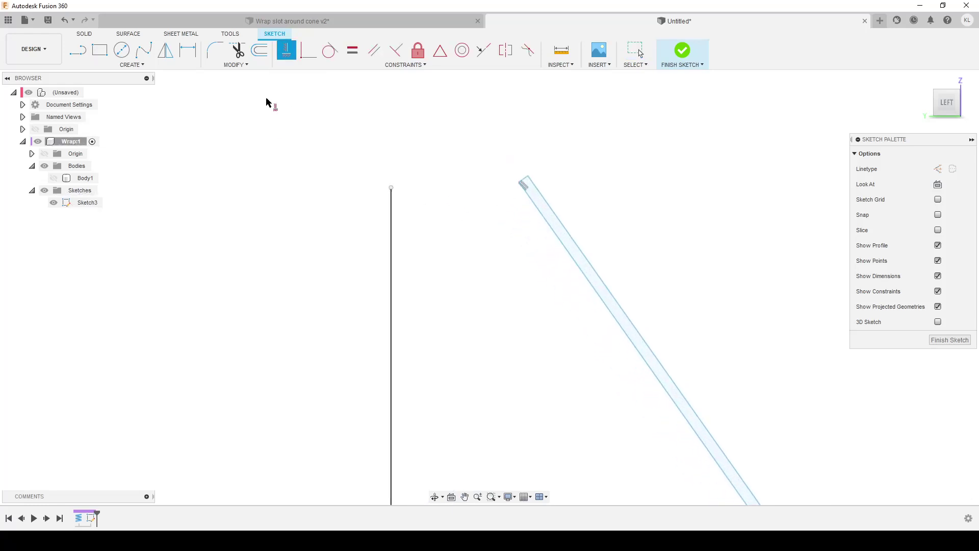
pyautogui.click(392, 188)
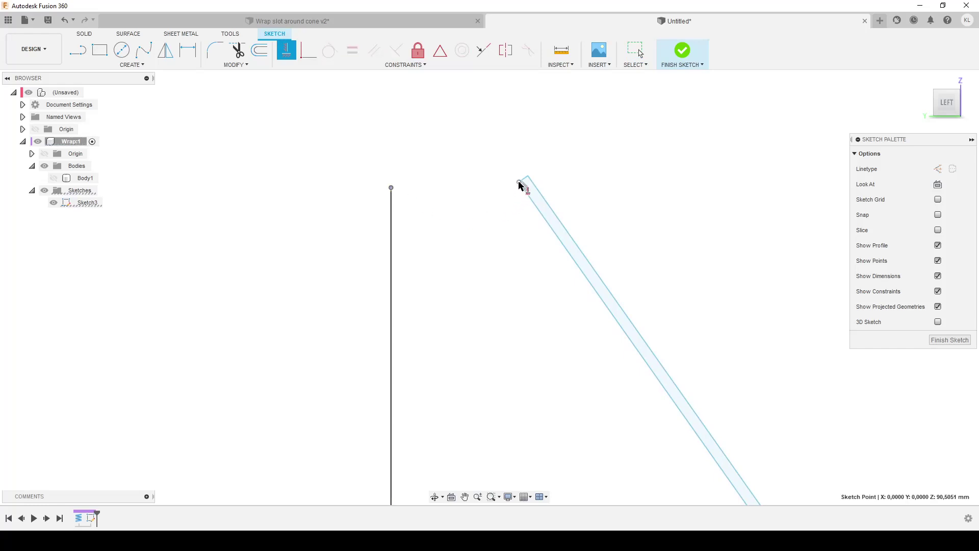
pyautogui.click(520, 183)
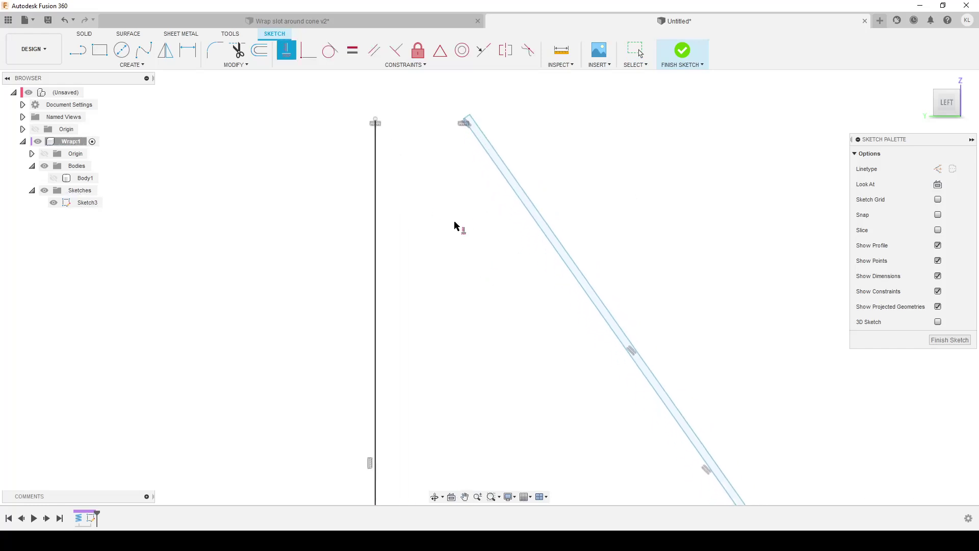
# - Dimension the angle between the vertical centre line and the rectangle's long inner side as 20 degrees
pyautogui.press('d')
pyautogui.click(380, 218)
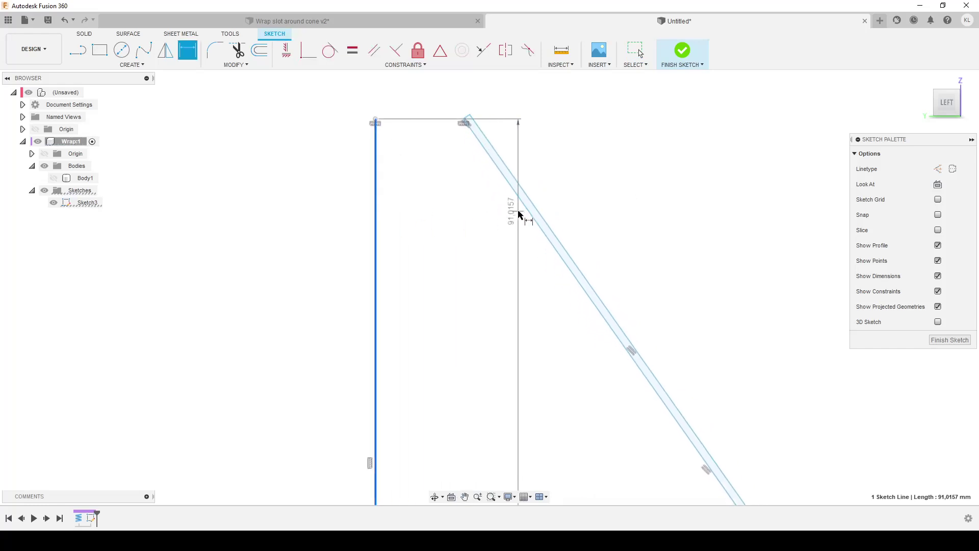
pyautogui.click(531, 220)
pyautogui.click(466, 260)
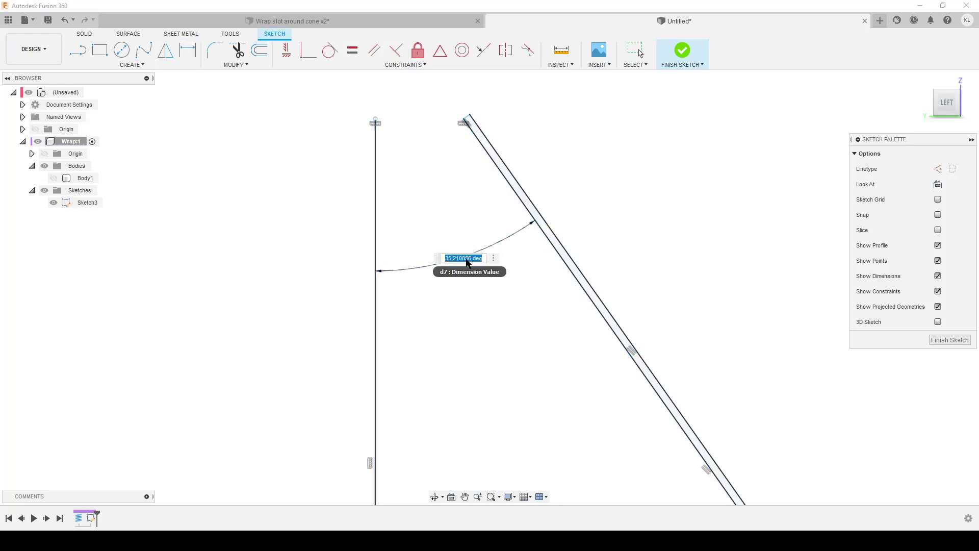
pyautogui.write('20')
pyautogui.press('Return')
pyautogui.scroll(-10, 471, 262)
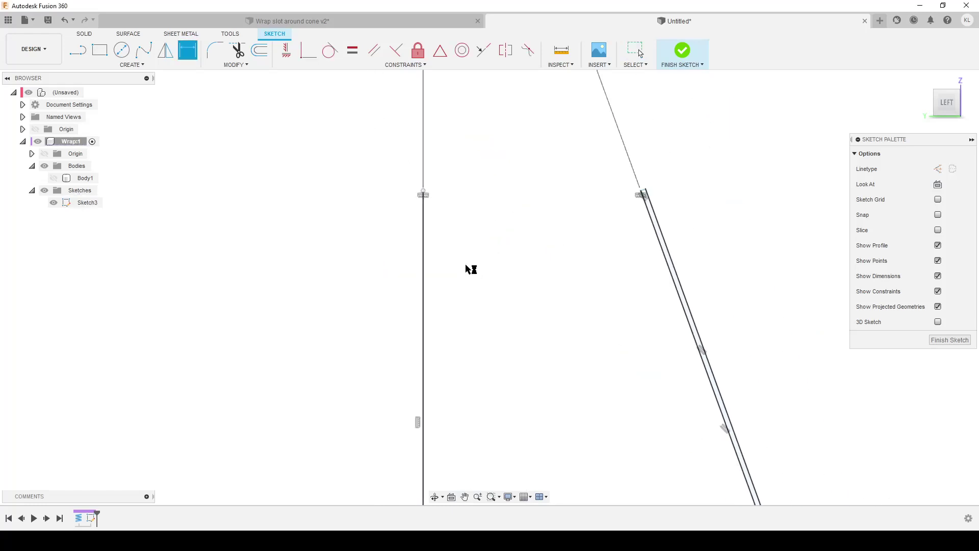
pyautogui.moveTo(485, 168); pyautogui.dragTo(504, 335)
pyautogui.scroll(4, 615, 324)
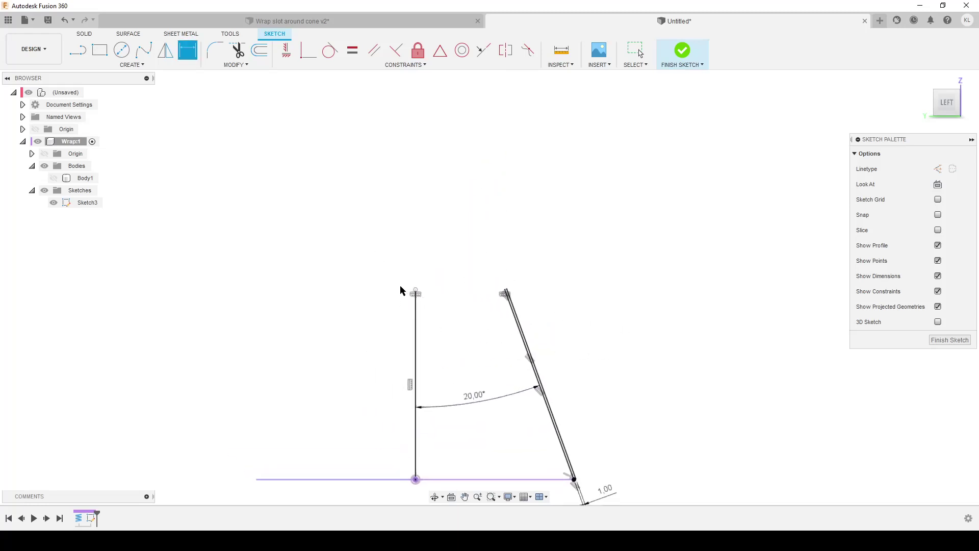
pyautogui.press('Escape')
# - Dimension the distance between the centre line's upper end and the rectangle's upper inner corner as 5 mm
pyautogui.moveTo(417, 295); pyautogui.dragTo(417, 154)
pyautogui.moveTo(456, 220)
pyautogui.mouseDown(button='middle')
pyautogui.moveTo(462, 280)
pyautogui.moveTo(439, 258)
pyautogui.mouseUp(button='middle')
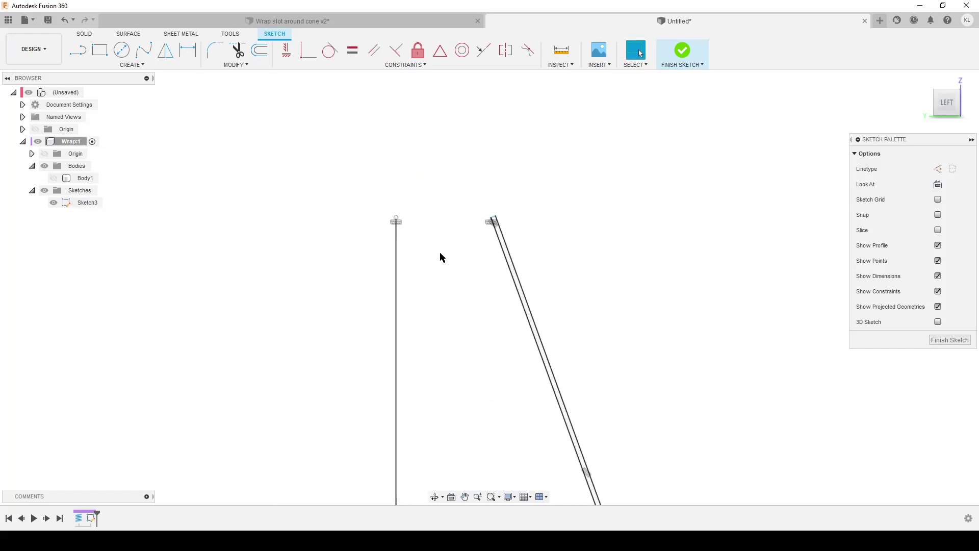
pyautogui.click(192, 55)
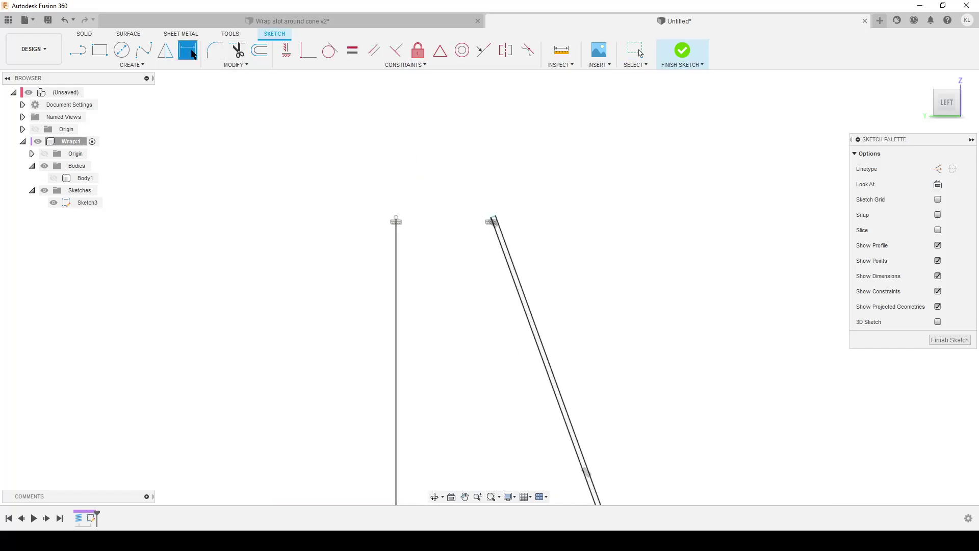
pyautogui.click(396, 219)
pyautogui.click(492, 222)
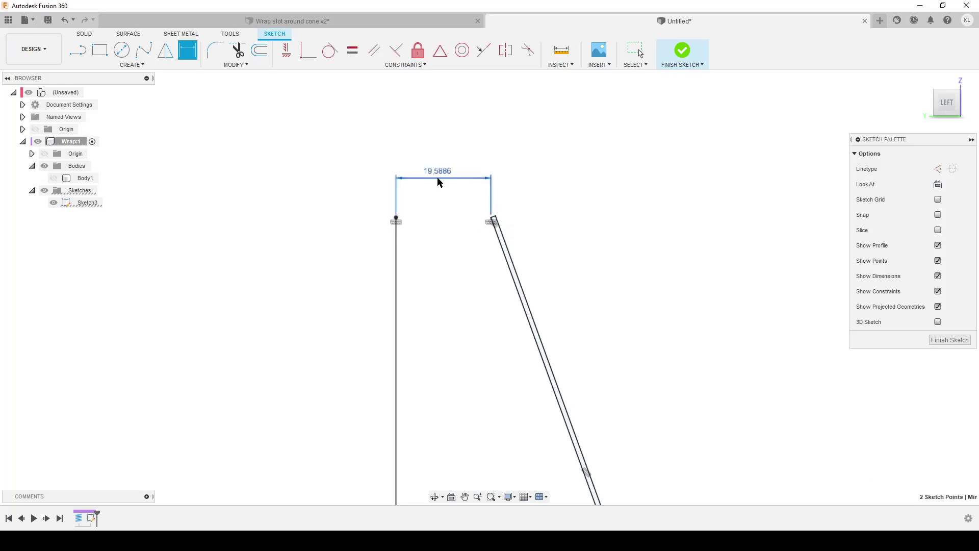
pyautogui.click(442, 178)
pyautogui.press('Return')
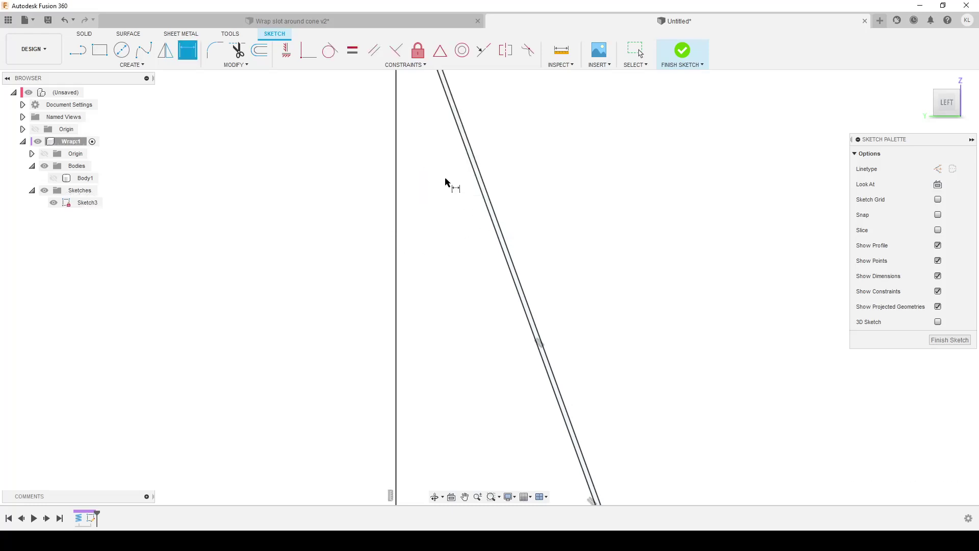
pyautogui.scroll(-3, 471, 332)
pyautogui.click(499, 402)
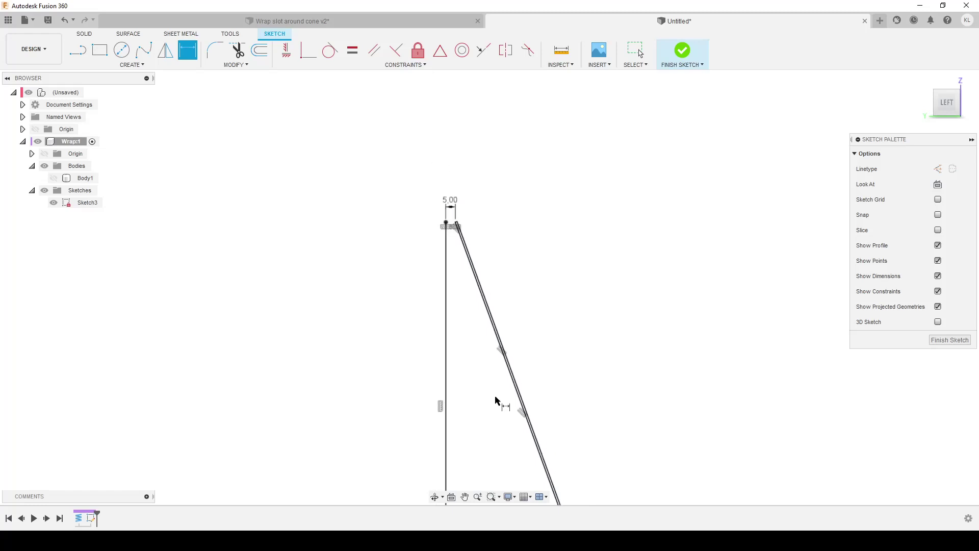
# - Reposition the 5 mm and 20-degree dimension labels near the upper end of the profile, and finish the sketch
pyautogui.moveTo(499, 402); pyautogui.dragTo(429, 344, button='middle')
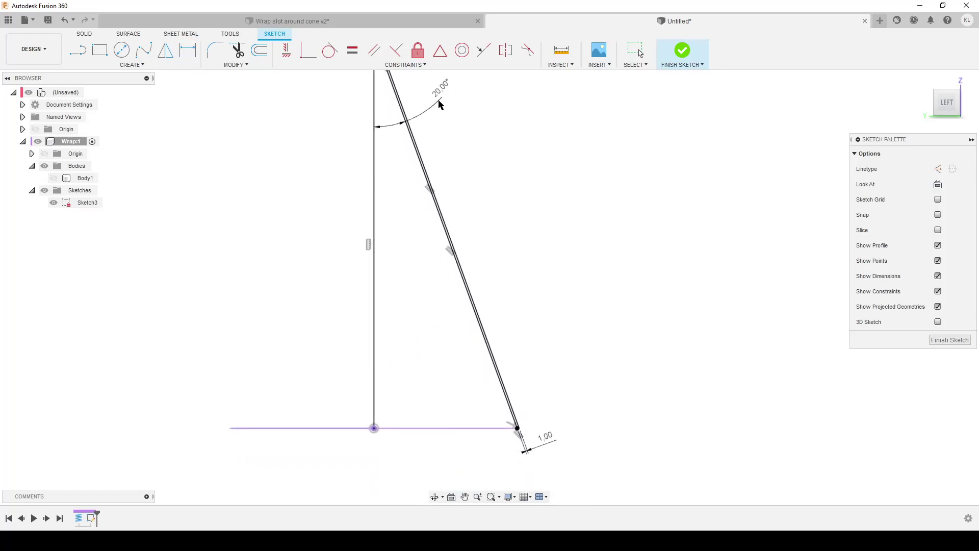
pyautogui.click(444, 87)
pyautogui.moveTo(375, 77); pyautogui.dragTo(409, 274, button='middle')
pyautogui.moveTo(411, 241); pyautogui.dragTo(442, 239)
pyautogui.moveTo(476, 290); pyautogui.dragTo(473, 276)
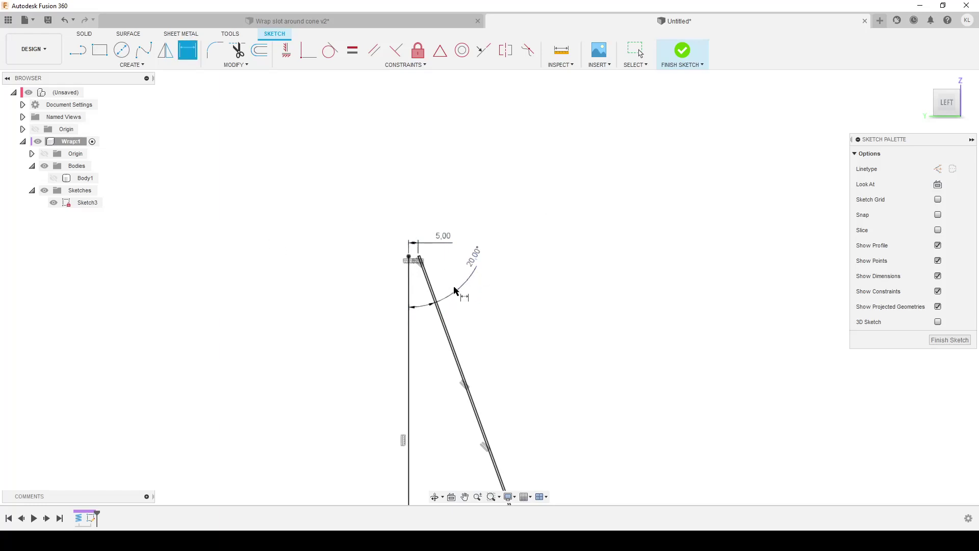
pyautogui.scroll(-2, 505, 287)
pyautogui.moveTo(527, 293); pyautogui.dragTo(551, 271, button='middle')
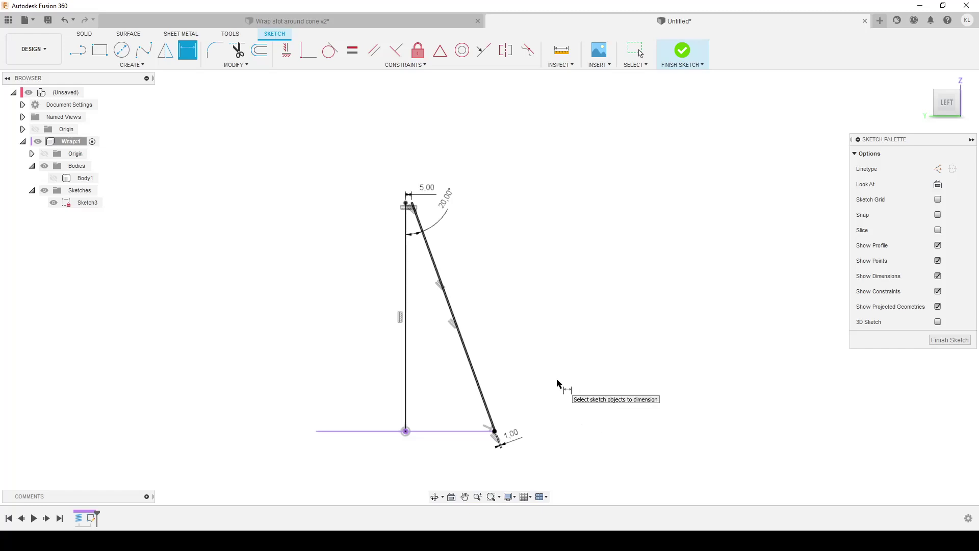
pyautogui.click(948, 340)
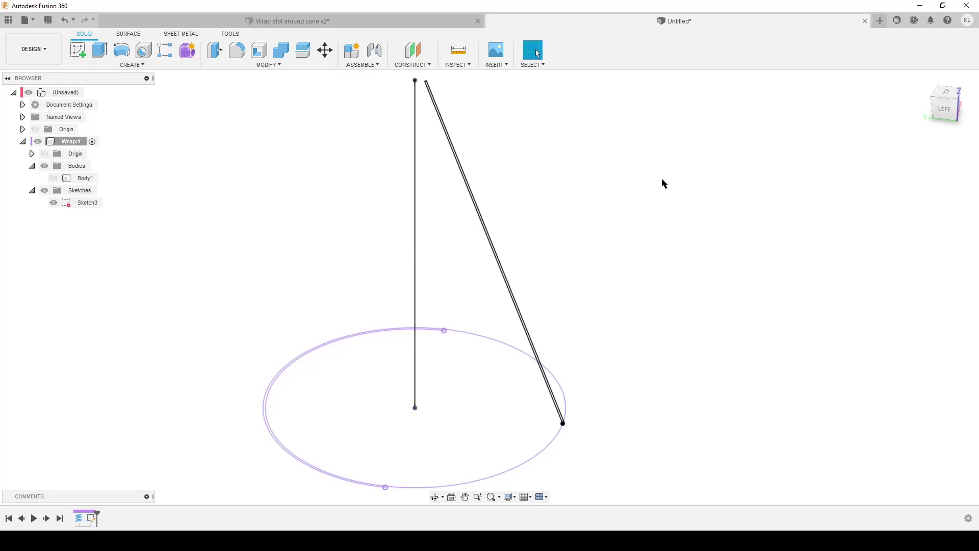
# - Sweep the thin sloped profile along the coil's edge as a new body, with the first distance set to 0
pyautogui.press('s')
pyautogui.write('swe')
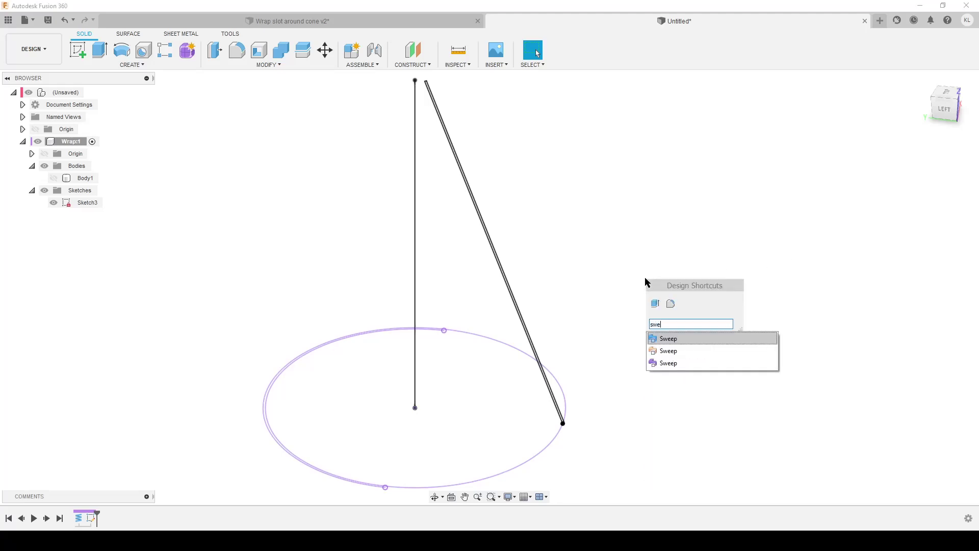
pyautogui.click(668, 339)
pyautogui.scroll(3, 623, 373)
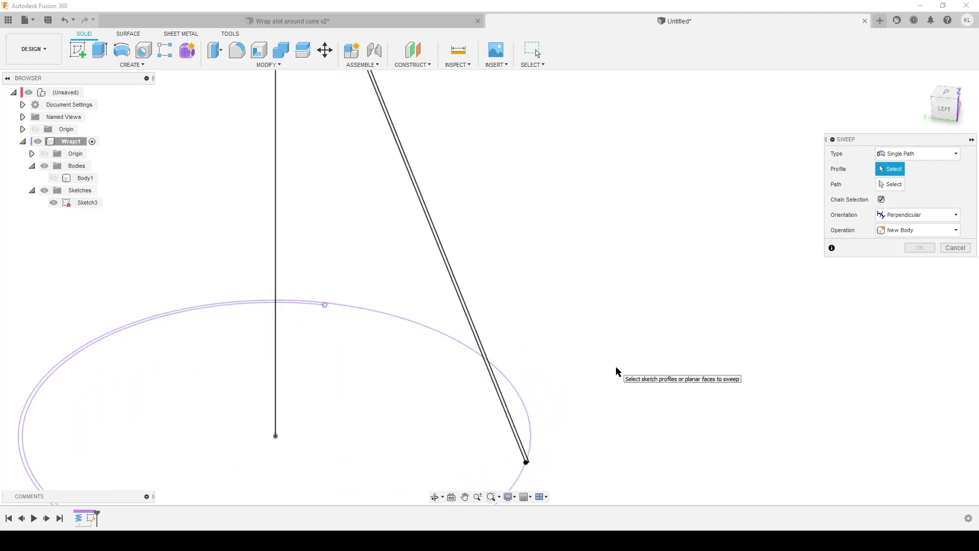
pyautogui.click(488, 365)
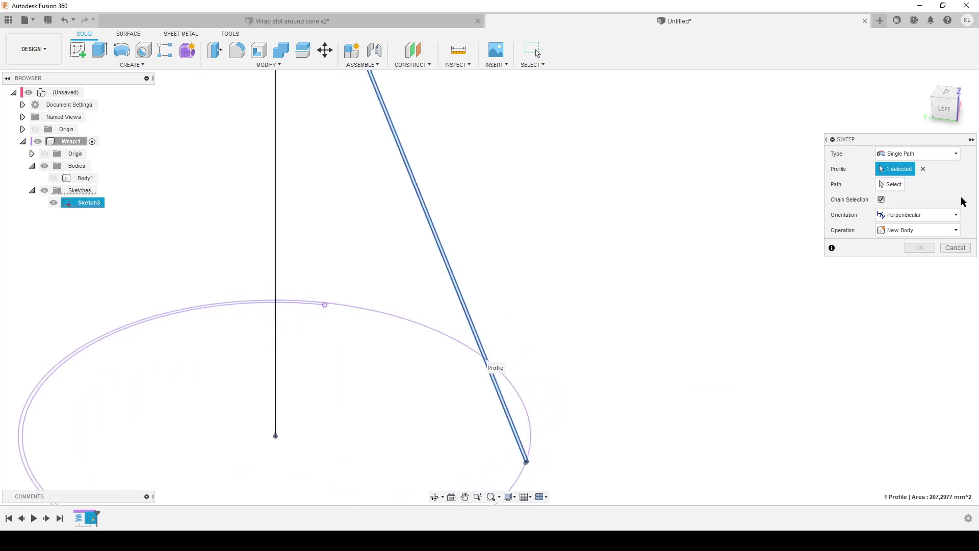
pyautogui.click(890, 184)
pyautogui.scroll(-2, 695, 291)
pyautogui.moveTo(695, 290); pyautogui.dragTo(645, 299, button='middle')
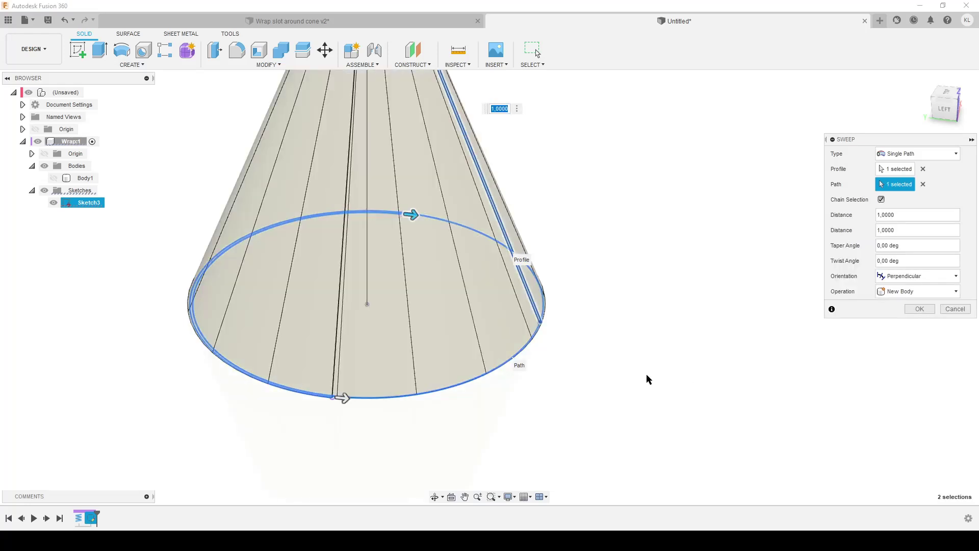
pyautogui.moveTo(648, 379); pyautogui.dragTo(665, 417, button='middle')
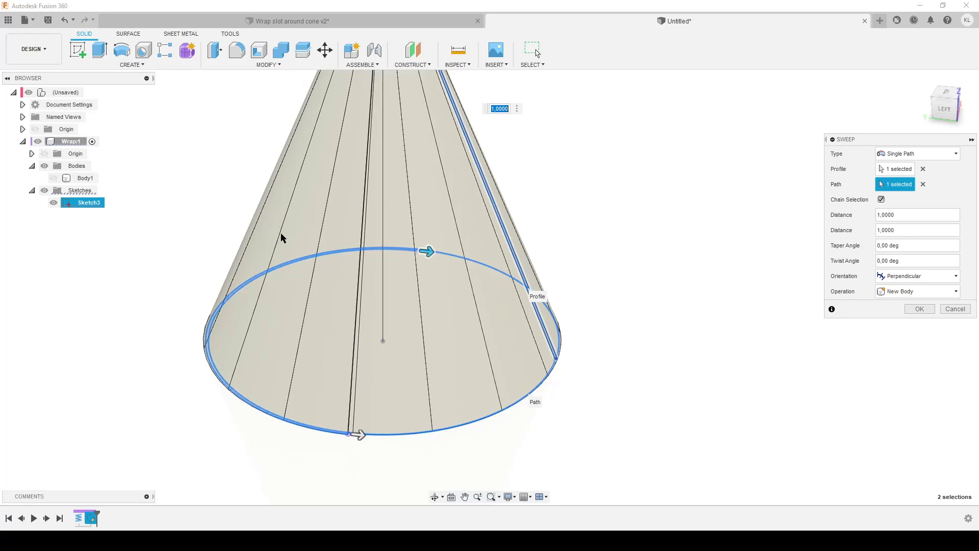
pyautogui.click(908, 214)
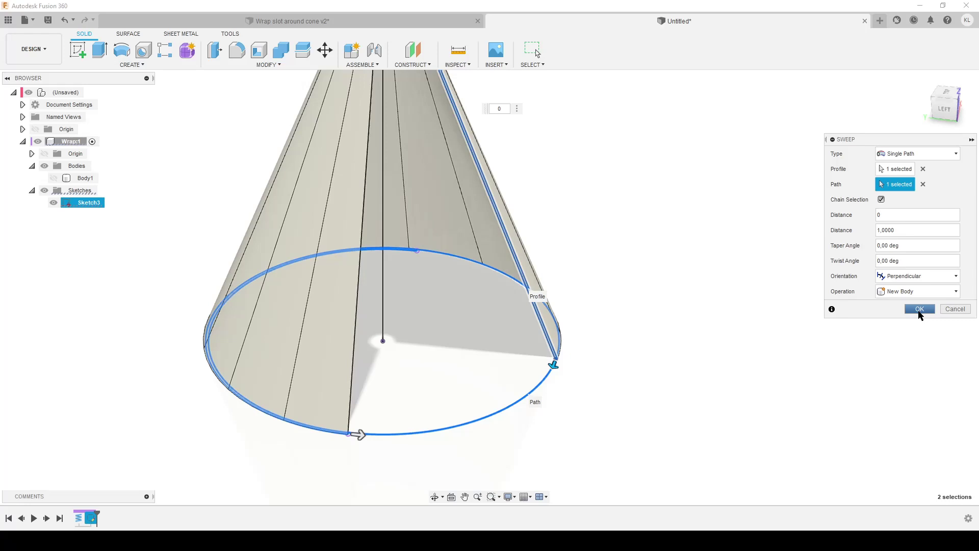
pyautogui.click(920, 310)
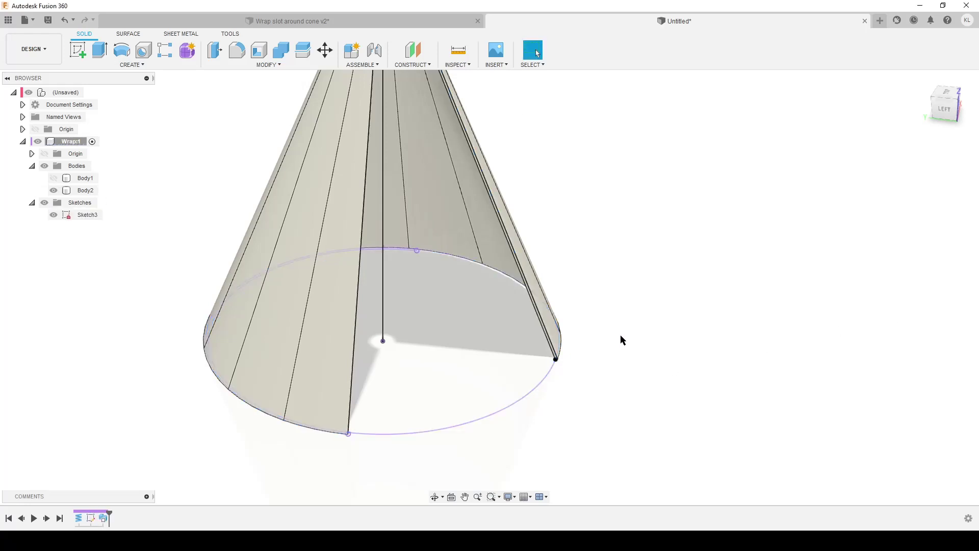
# - Hide the first swept body and sweep the same profile along the coil's edge as a new body, with the second distance set to 0
pyautogui.click(53, 190)
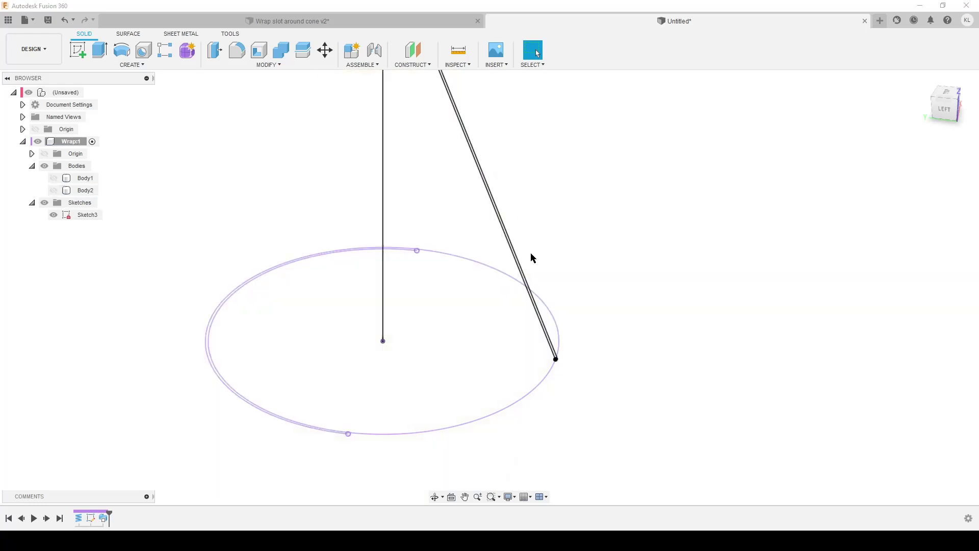
pyautogui.write('ssw')
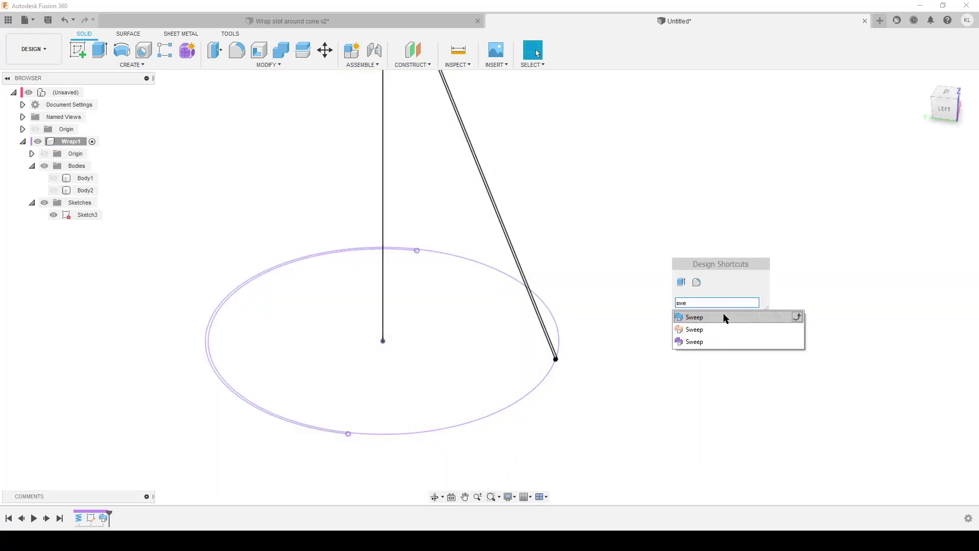
pyautogui.click(725, 319)
pyautogui.scroll(3, 550, 347)
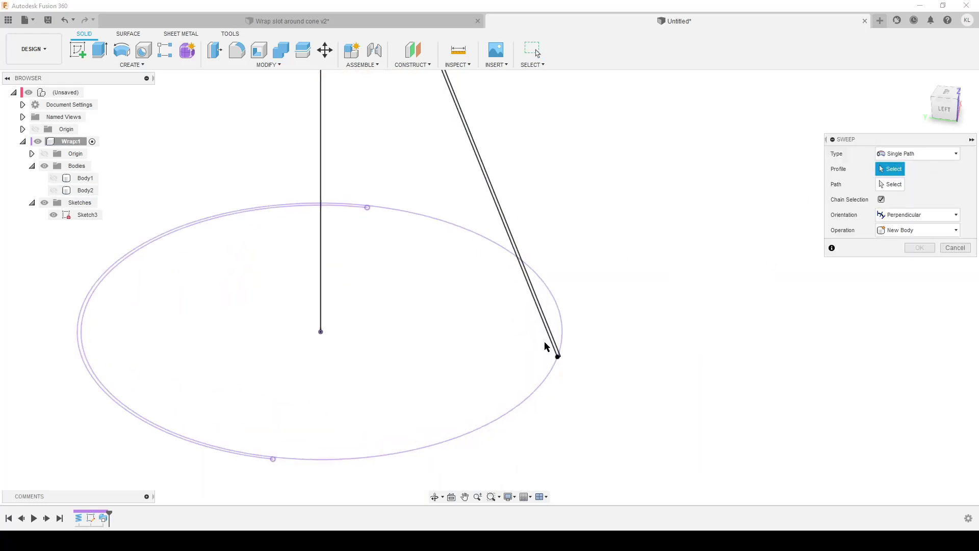
pyautogui.click(552, 347)
pyautogui.click(891, 184)
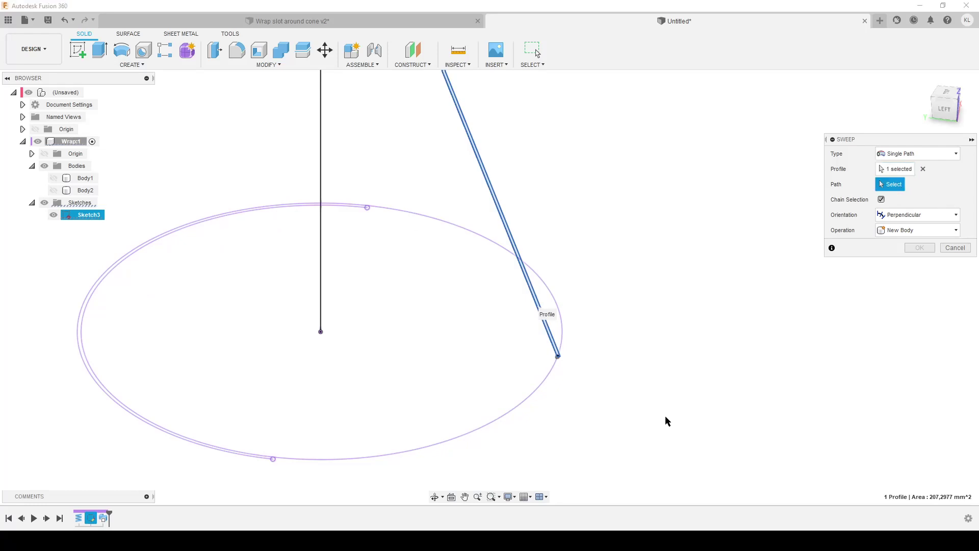
pyautogui.click(540, 408)
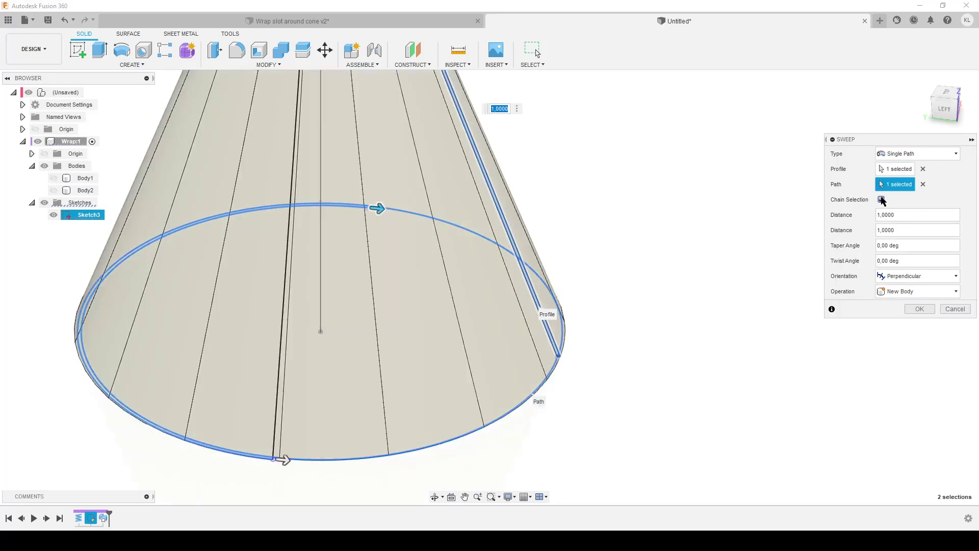
pyautogui.click(904, 231)
pyautogui.press('Return')
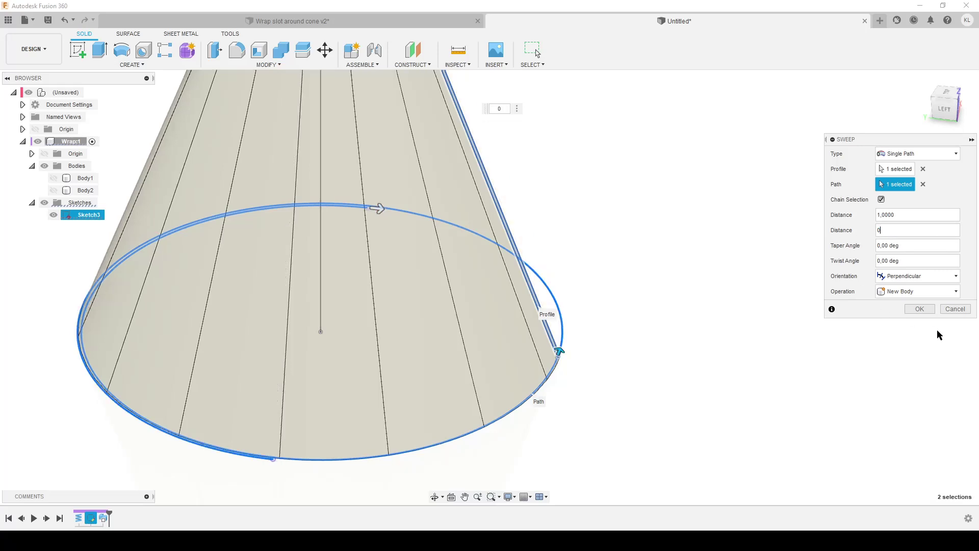
pyautogui.click(918, 309)
# - Show the first swept body again and toggle each swept body's visibility to compare how they cover the cone
pyautogui.scroll(-2, 204, 204)
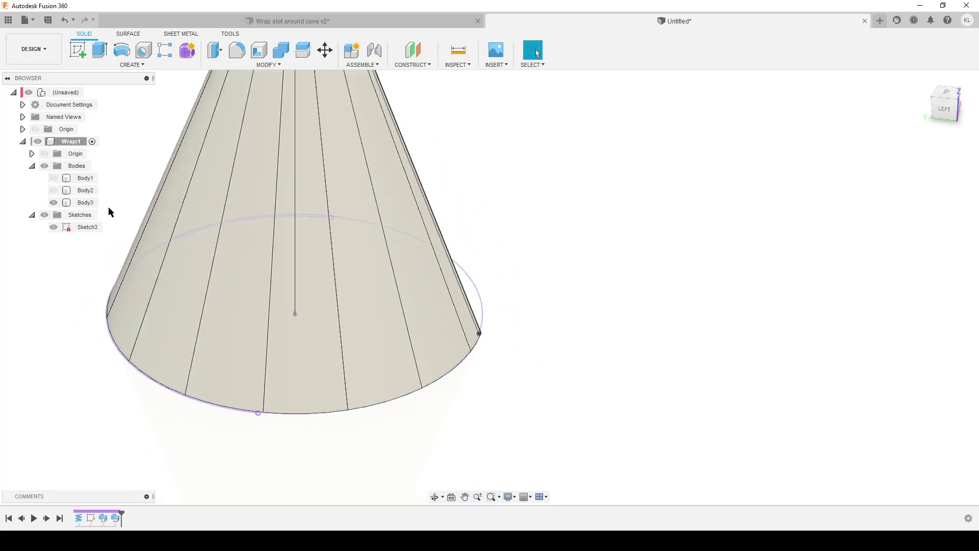
pyautogui.click(54, 191)
pyautogui.keyDown('shift'); pyautogui.moveTo(470, 265); pyautogui.dragTo(525, 367, button='middle'); pyautogui.keyUp('shift')
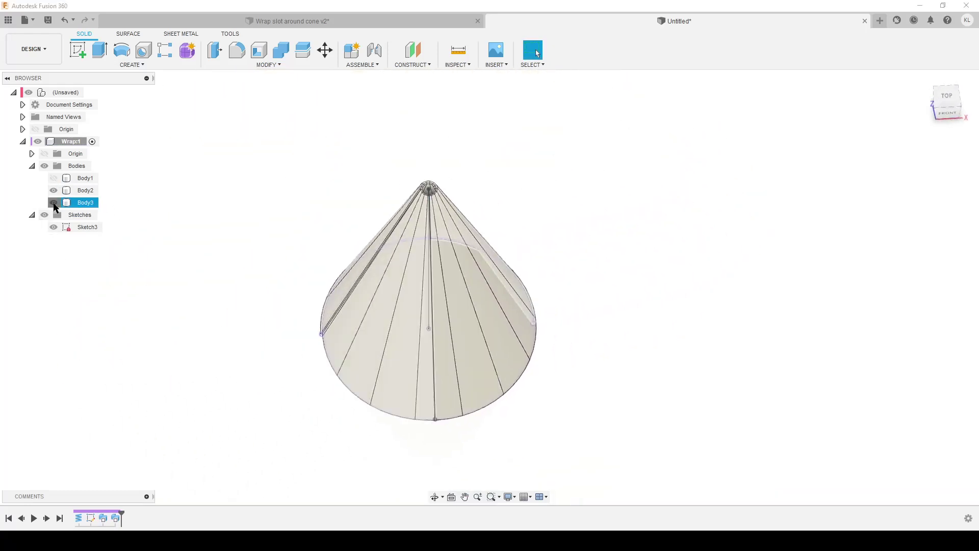
pyautogui.click(54, 202)
pyautogui.click(53, 202)
pyautogui.click(54, 190)
pyautogui.click(53, 190)
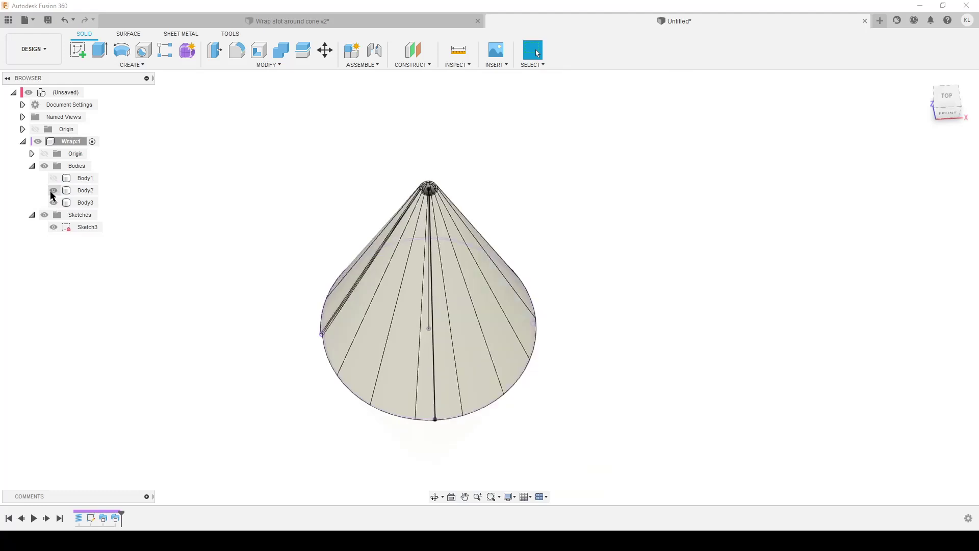
# - Hide both swept bodies and remove the original coil body, Body1, from the Wrap component
pyautogui.click(53, 202)
pyautogui.click(53, 190)
pyautogui.moveTo(175, 277)
pyautogui.keyDown('shift'); pyautogui.mouseDown(button='middle')
pyautogui.moveTo(169, 334)
pyautogui.moveTo(255, 282)
pyautogui.moveTo(519, 316)
pyautogui.mouseUp(button='middle'); pyautogui.keyUp('shift')
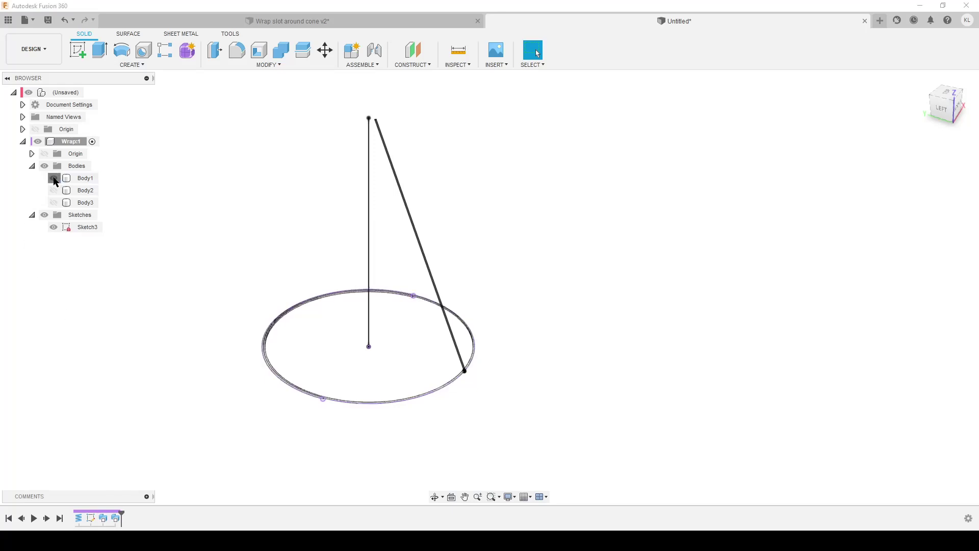
pyautogui.rightClick(87, 178)
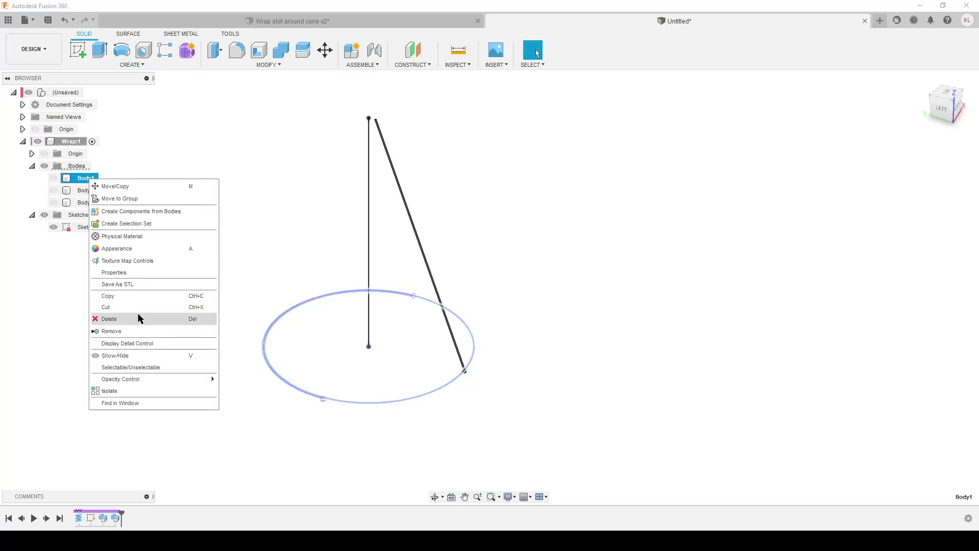
pyautogui.click(124, 332)
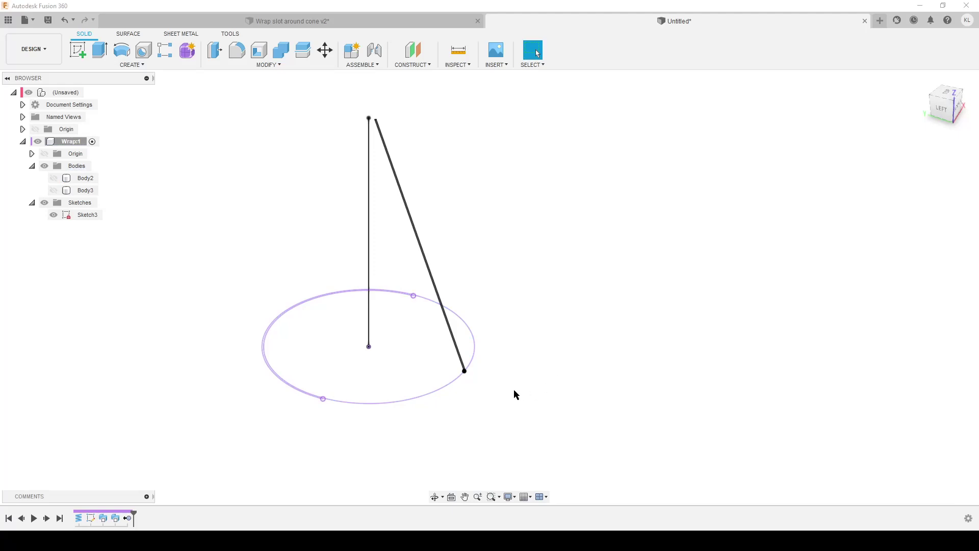
pyautogui.press('F6')
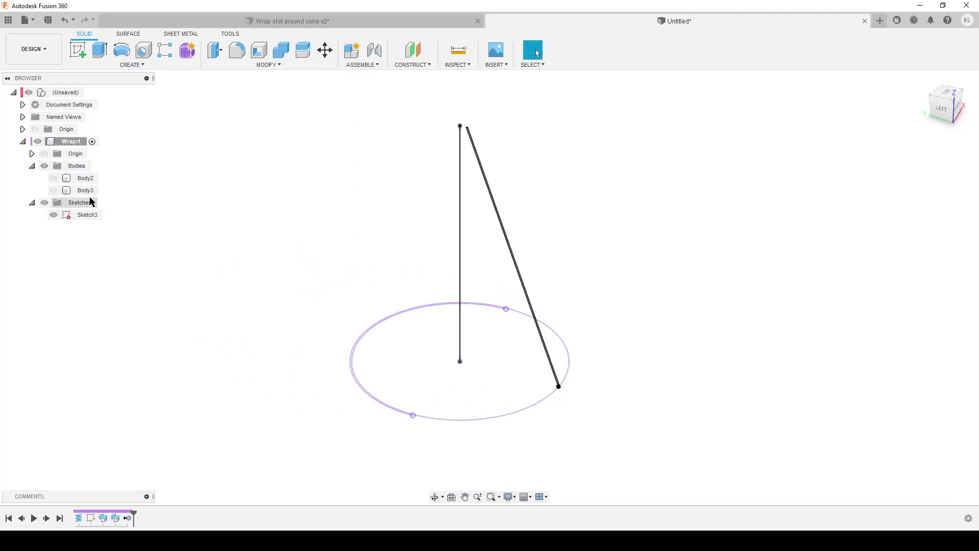